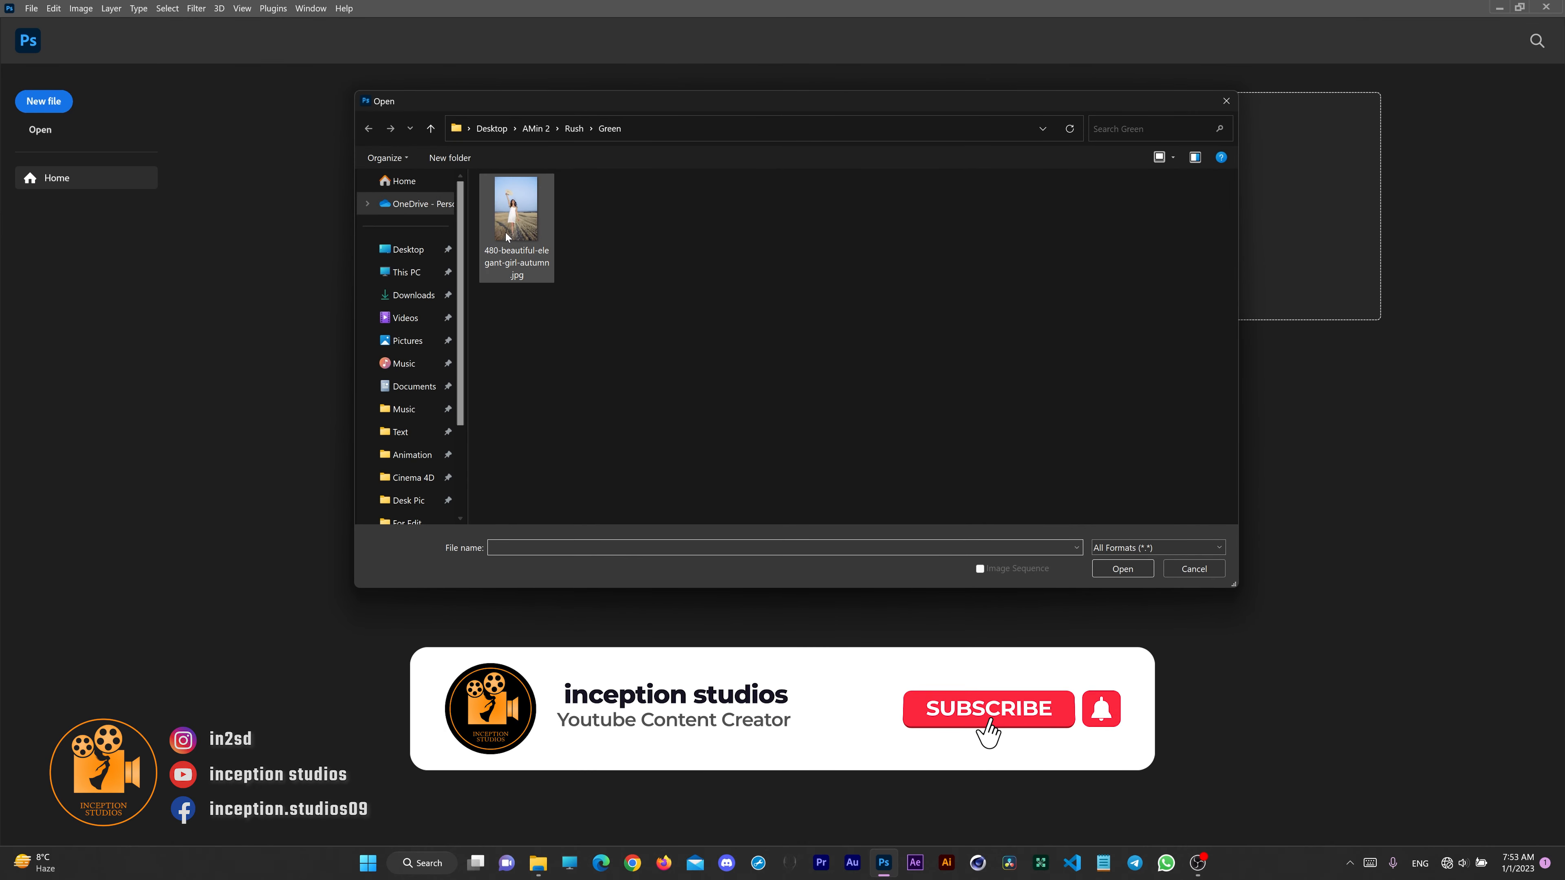
Open 480-beautiful-elegant-girl-autumn.jpg and duplicate its Background layer
left_click(516, 212)
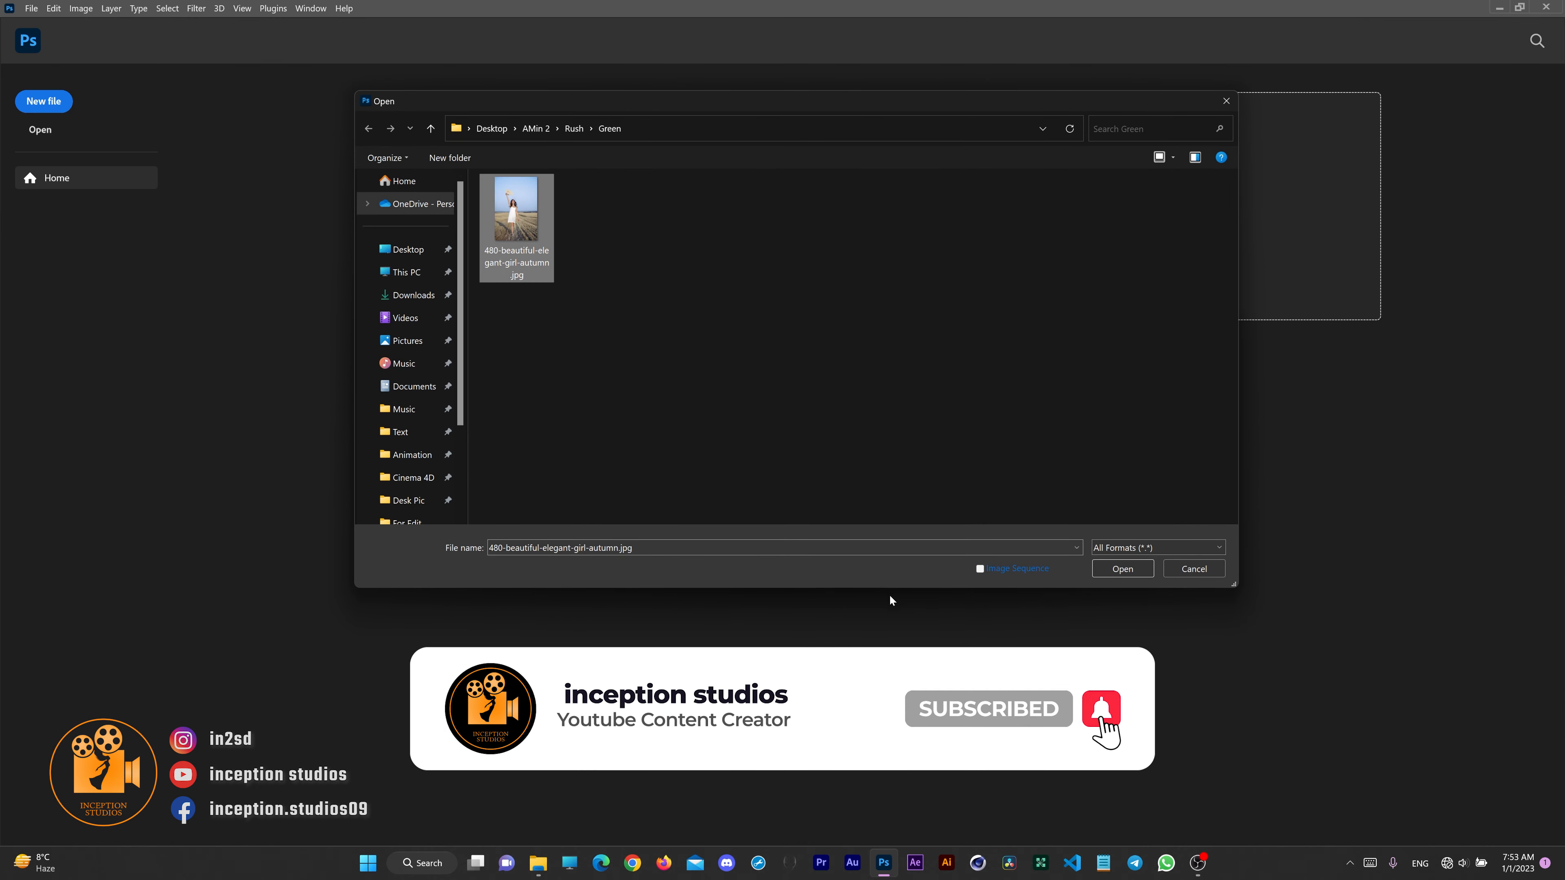
left_click(1122, 570)
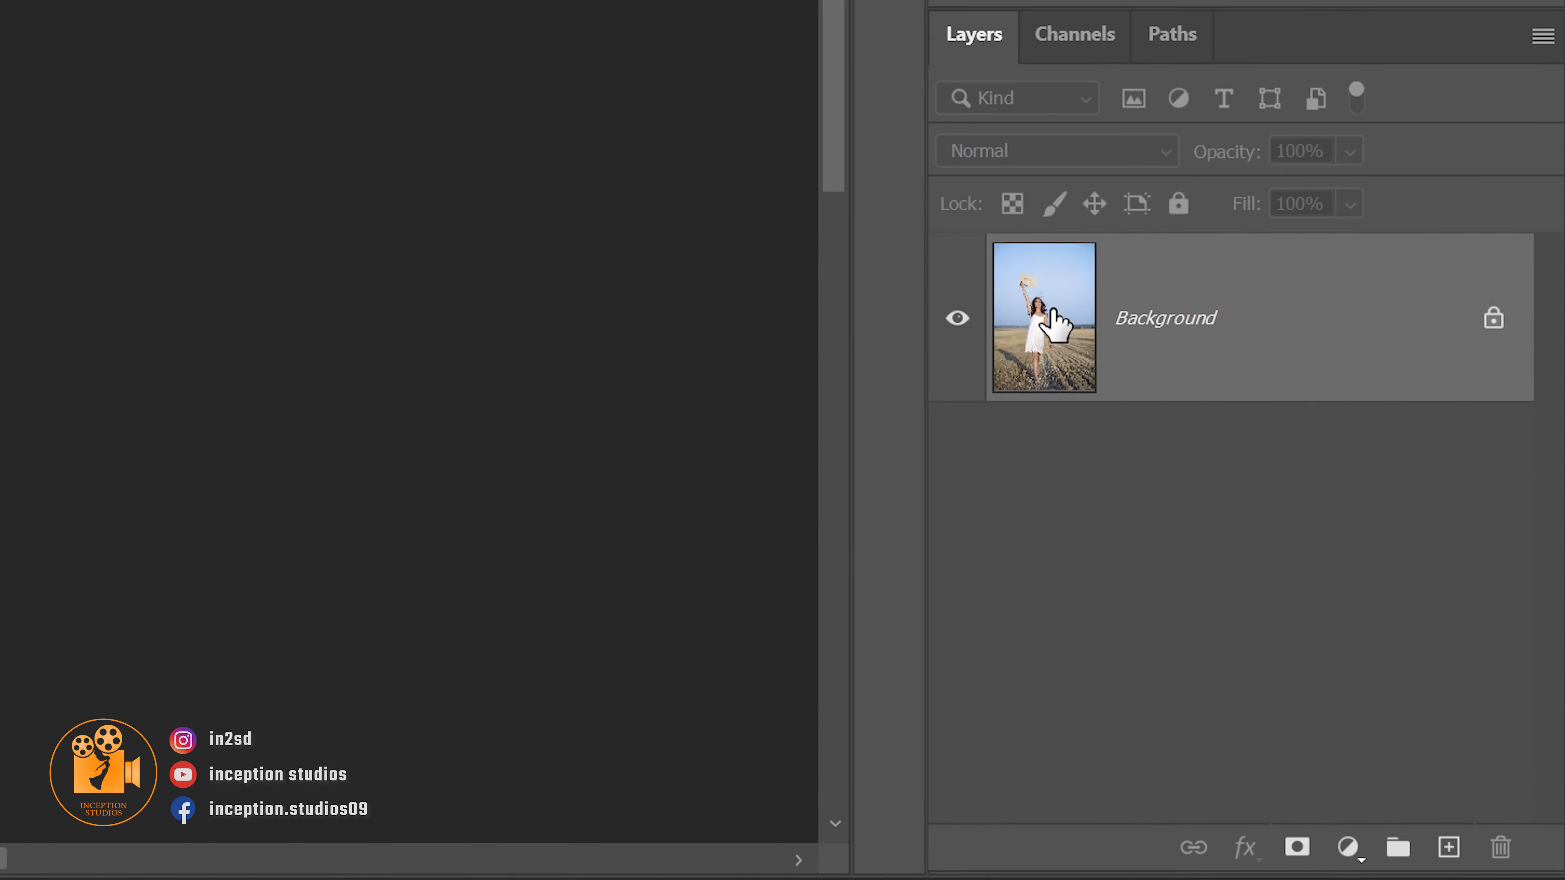
left_click_drag(1365, 654, 1506, 829)
left_click_drag(1411, 835, 1444, 850)
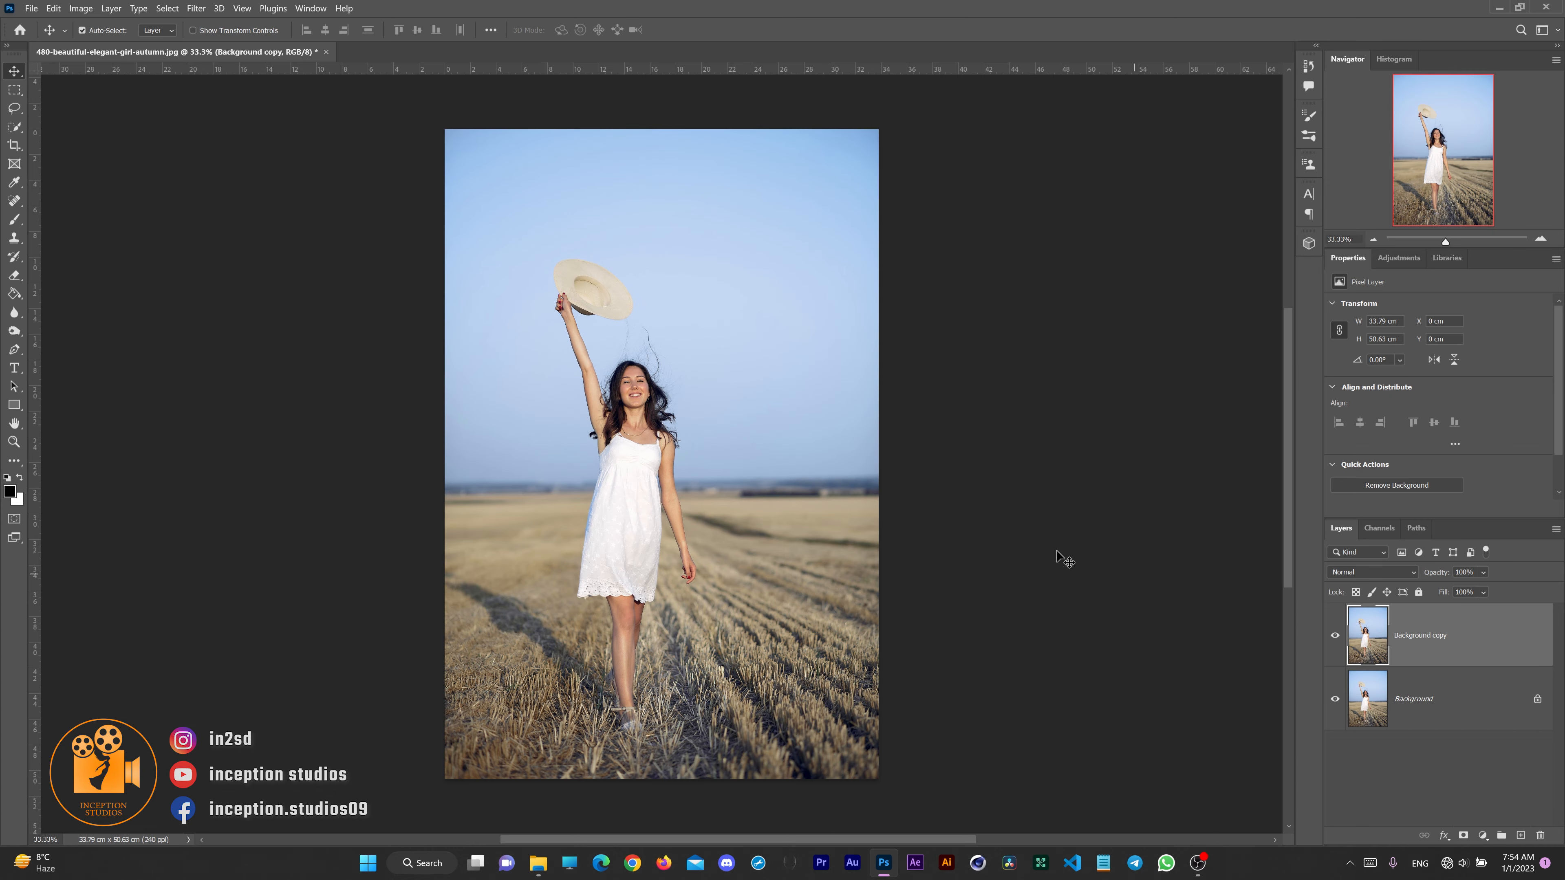
Start the Replace Color adjustment on the duplicated layer and sample the tan colour of the dry field
left_click(81, 9)
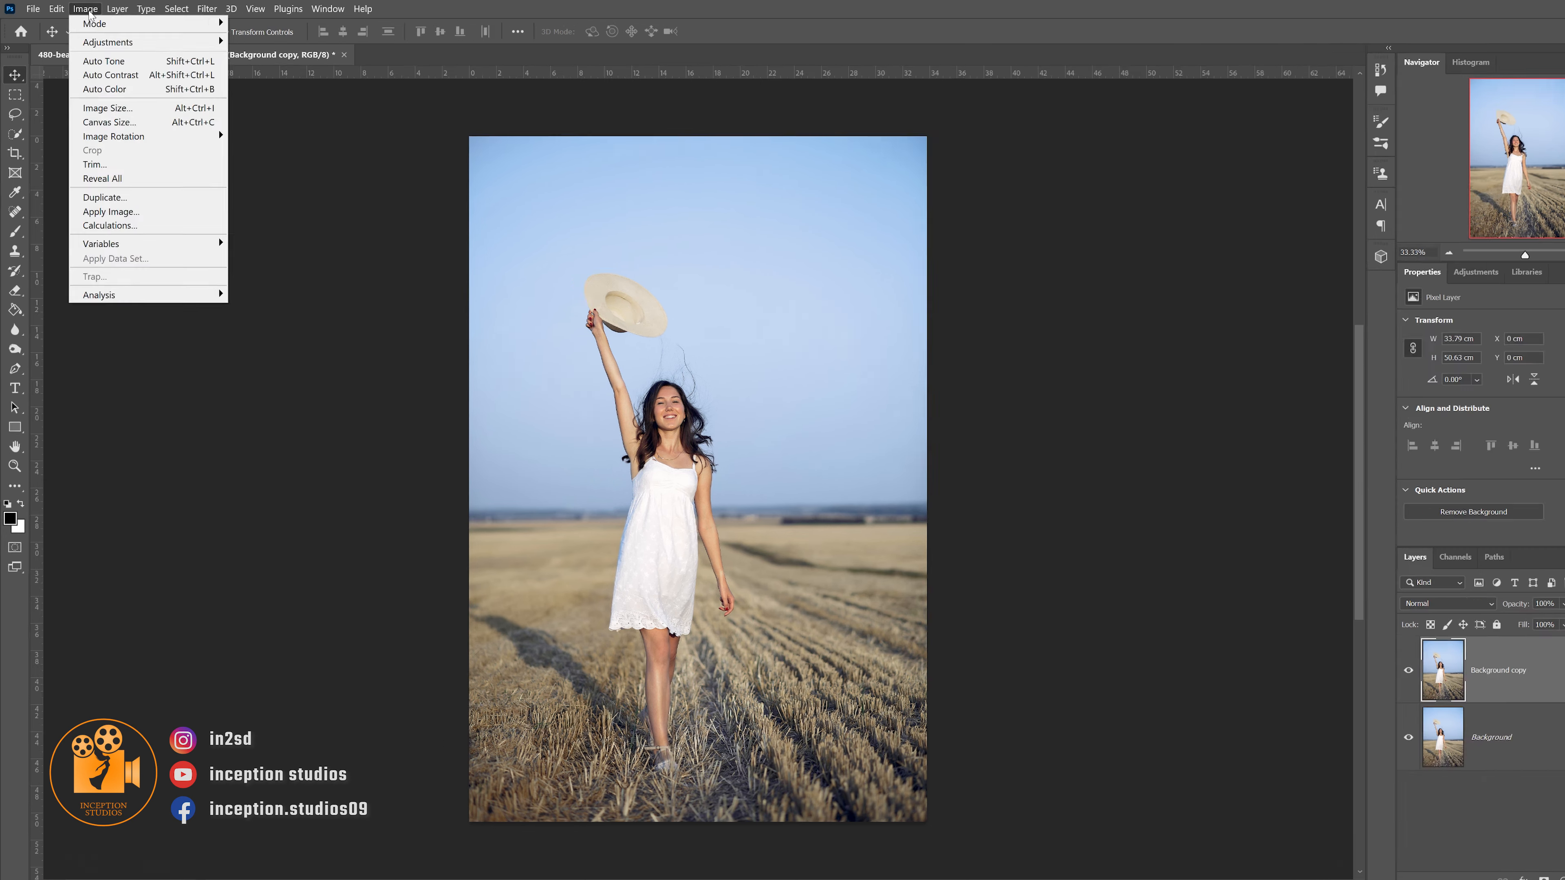
mouse_move(123, 39)
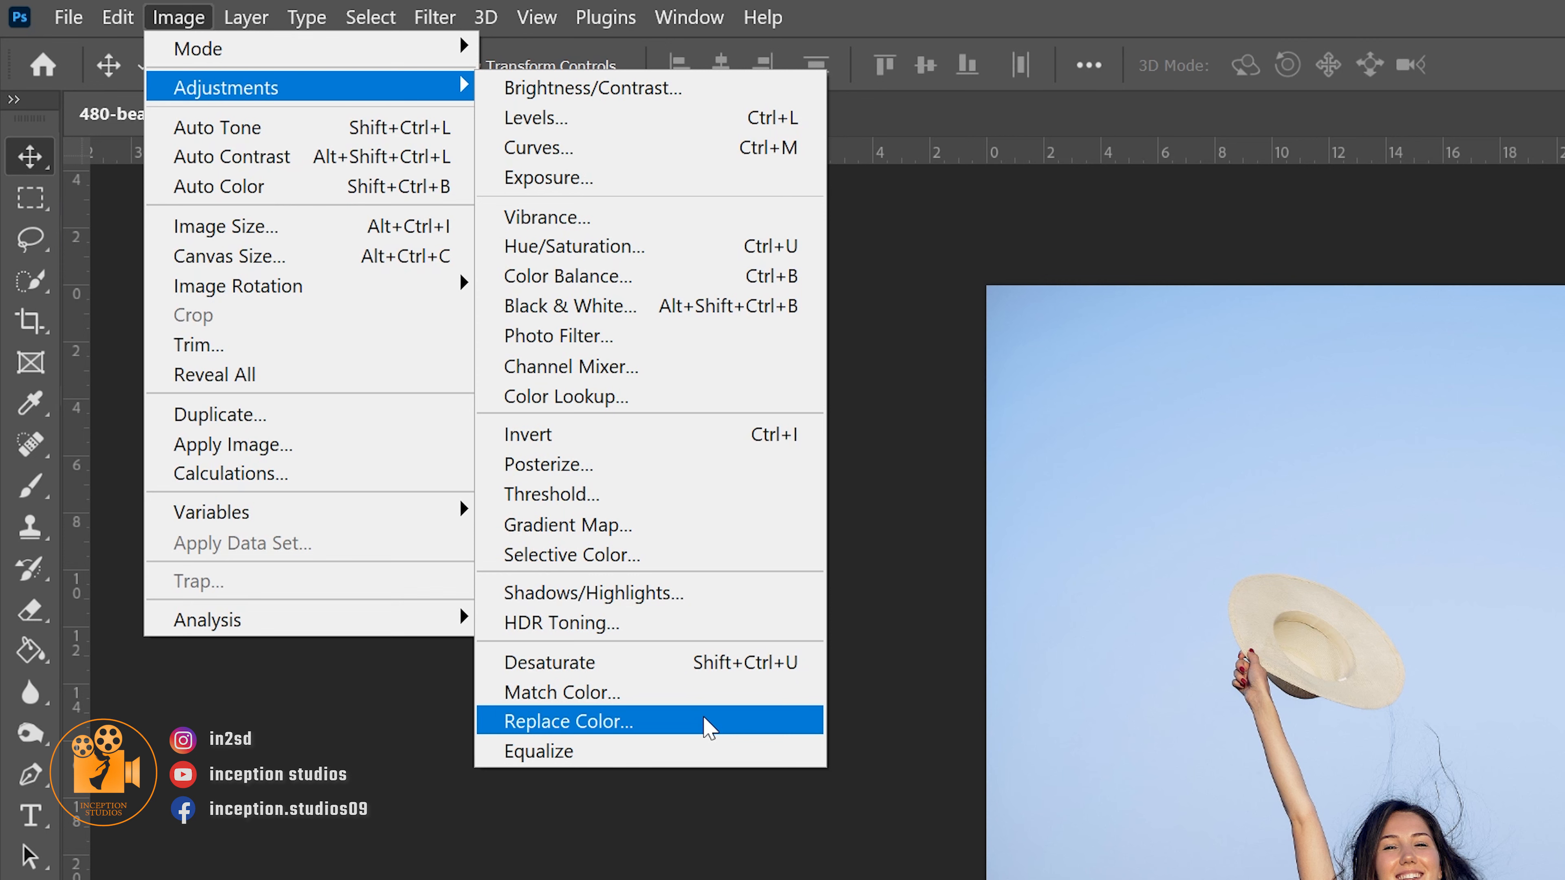
left_click(709, 726)
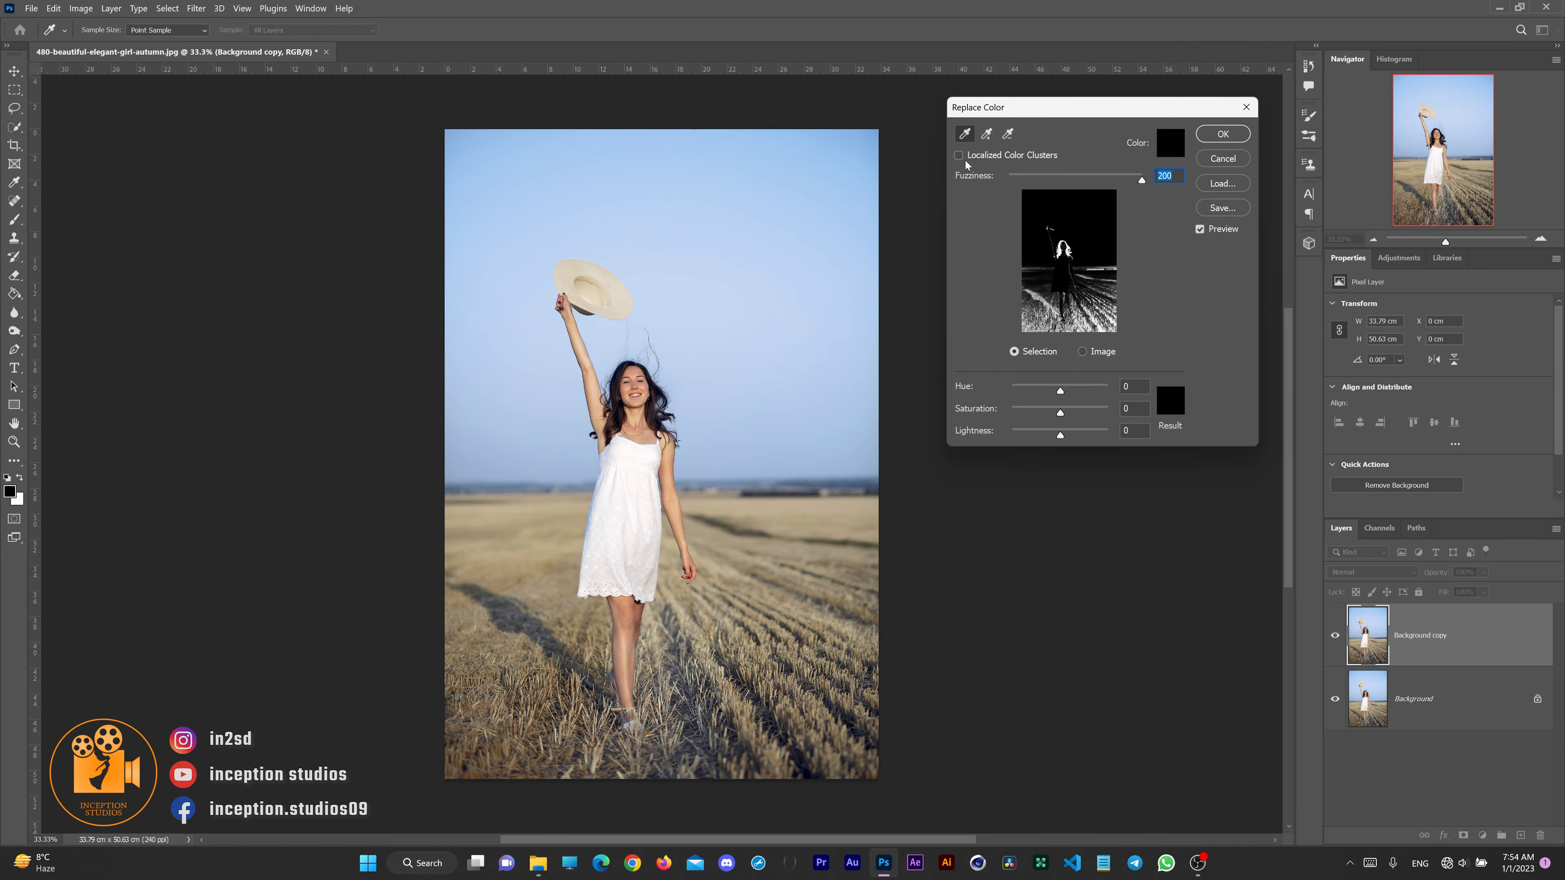
left_click(749, 715)
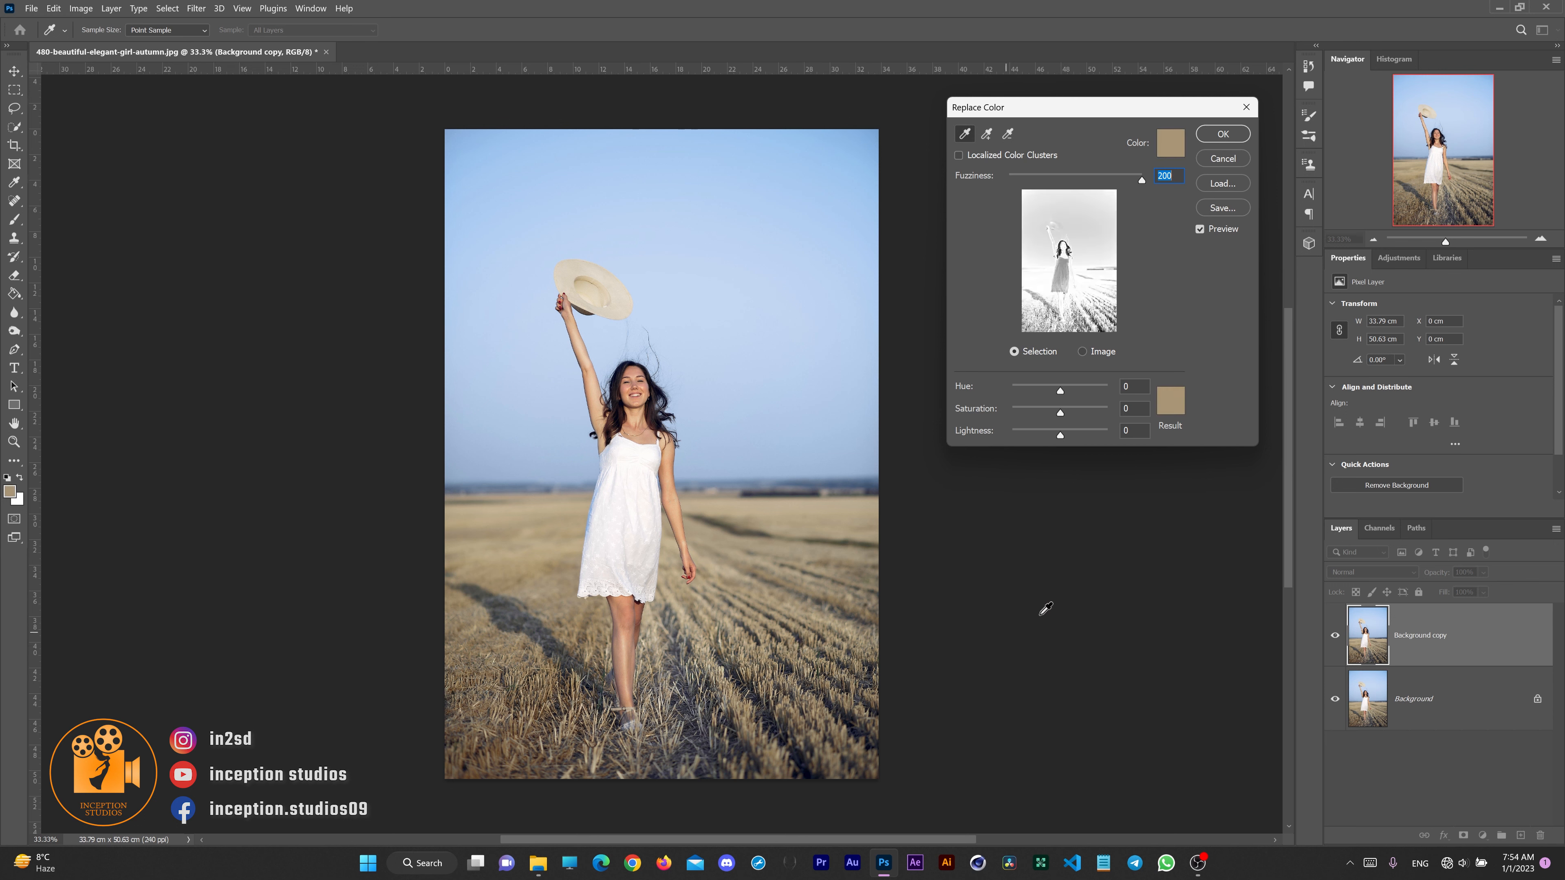
Set the replacement result colour to dark green 0d5e0d
left_click(1174, 400)
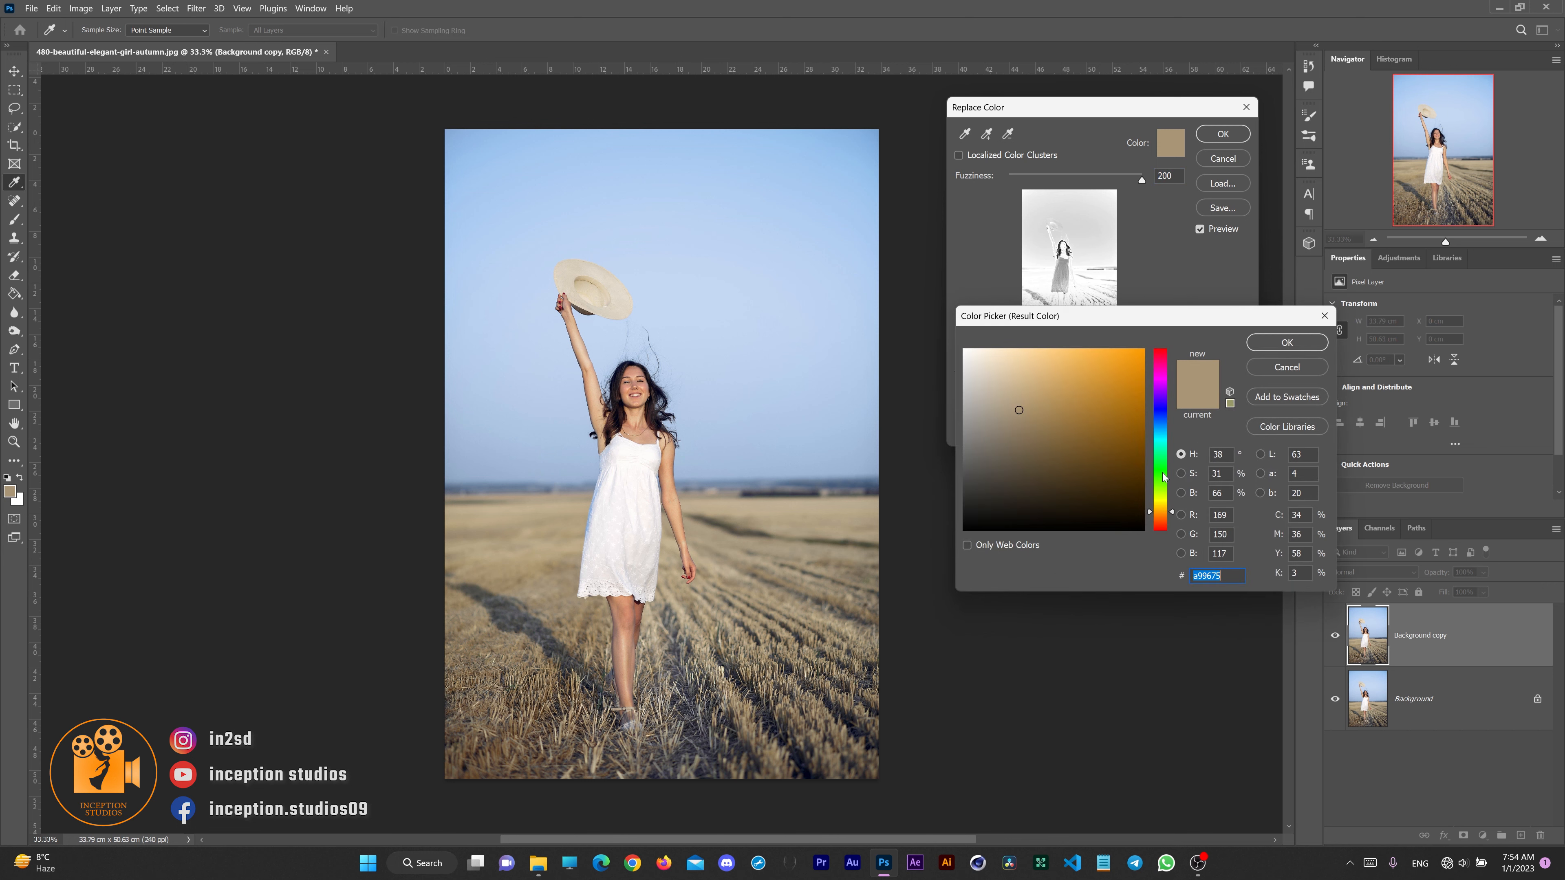
left_click_drag(1163, 477, 1118, 461)
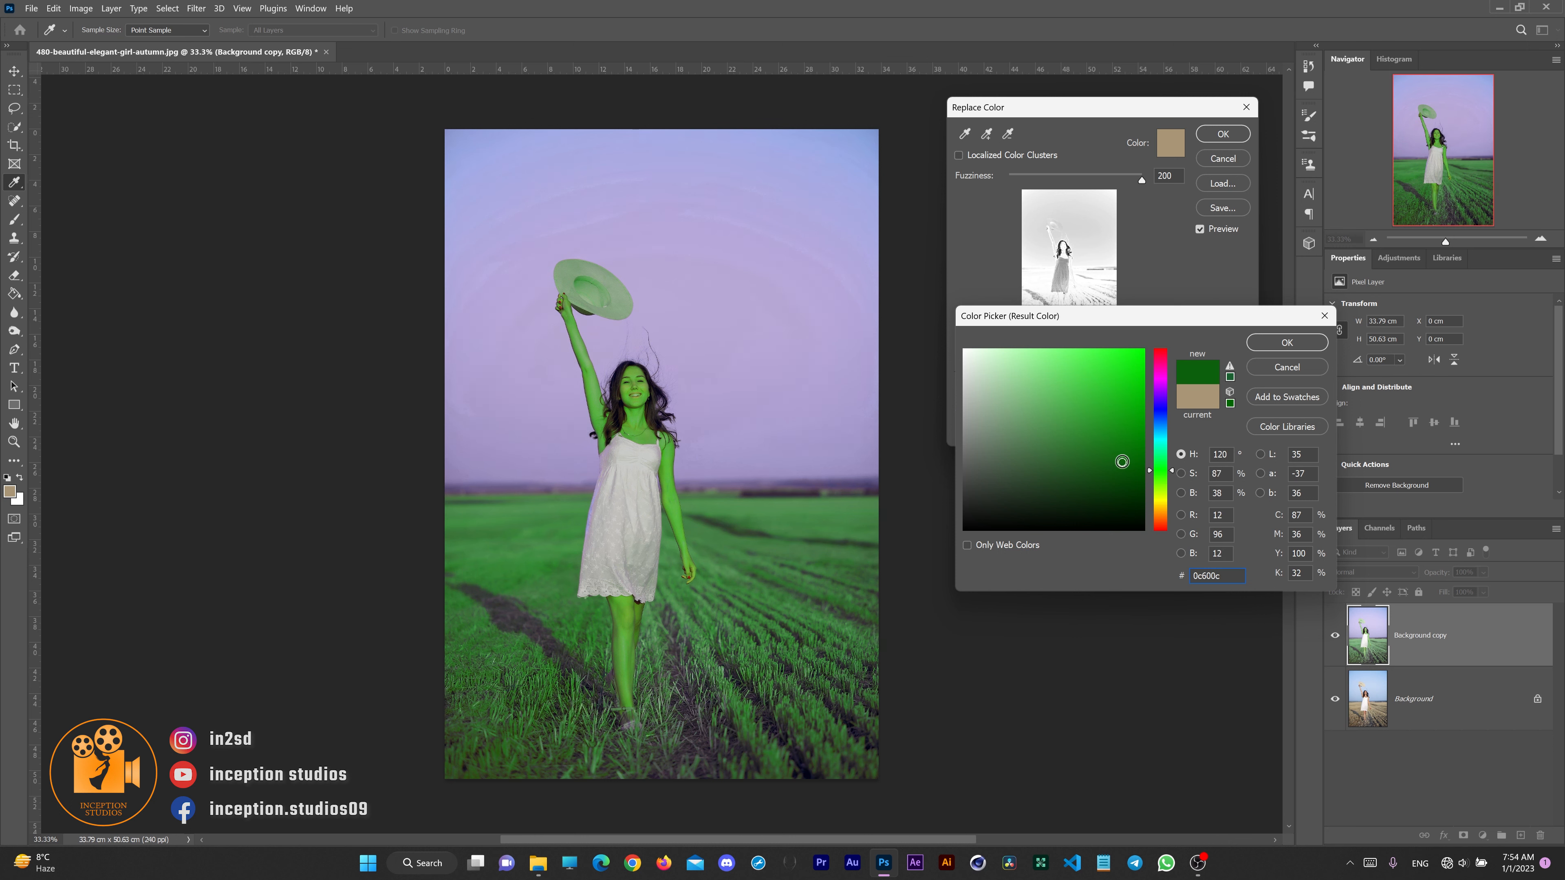
left_click_drag(1129, 464, 1119, 463)
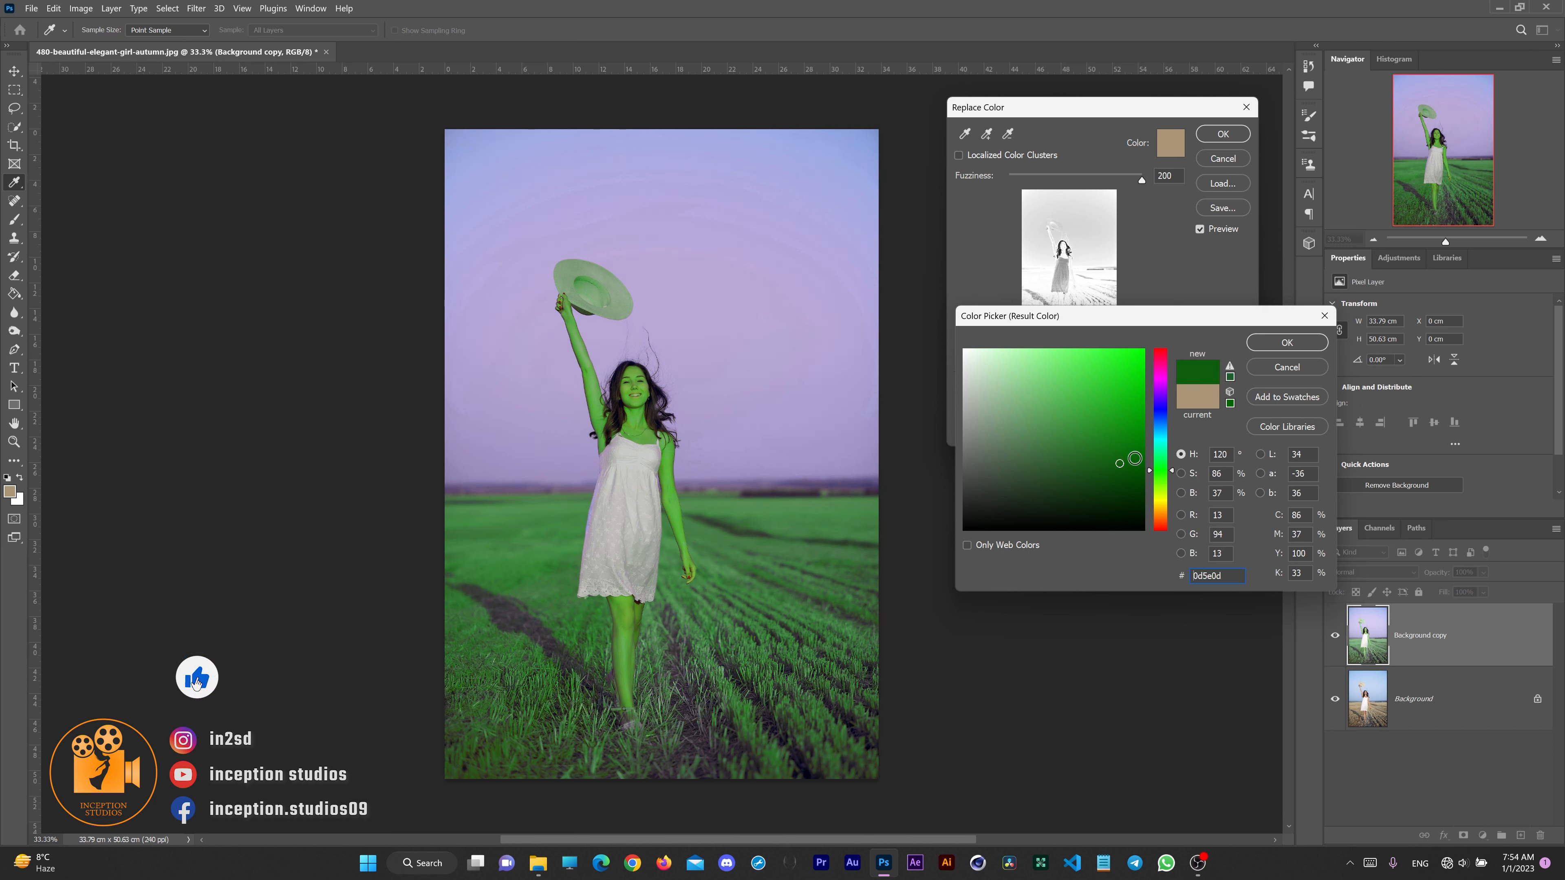
left_click(1276, 342)
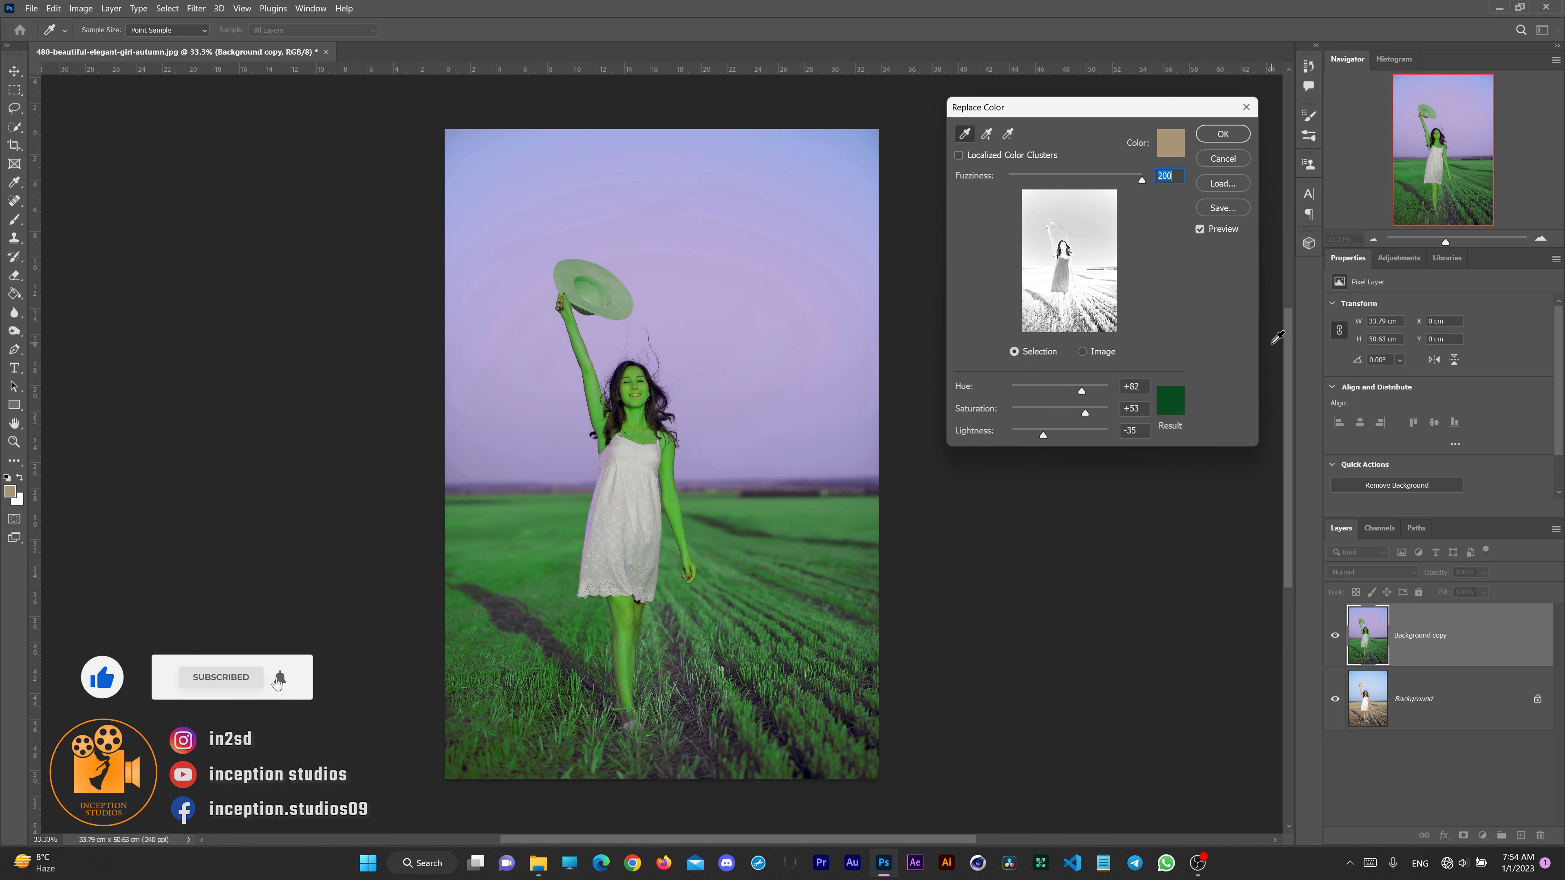
Fine-tune the colour replacement to saturation +63, hue +65, lightness -35 and fuzziness 186, compare it with the original, and apply it
left_click_drag(1087, 413, 1091, 414)
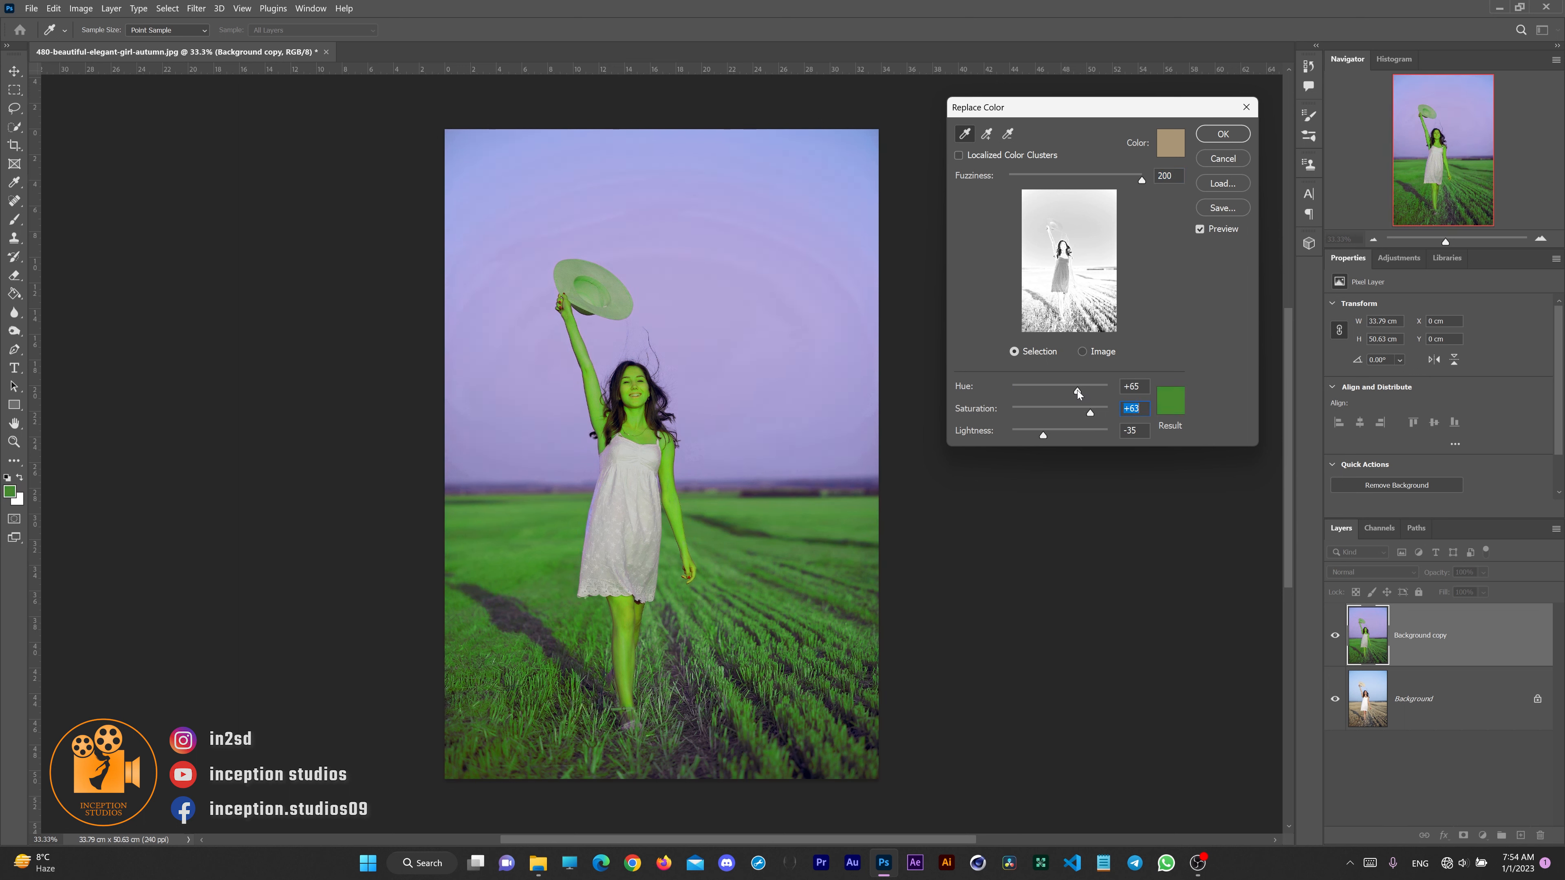
left_click(1078, 390)
left_click(1077, 389)
left_click_drag(1050, 436, 1042, 432)
left_click(1043, 432)
left_click_drag(1139, 180, 1133, 180)
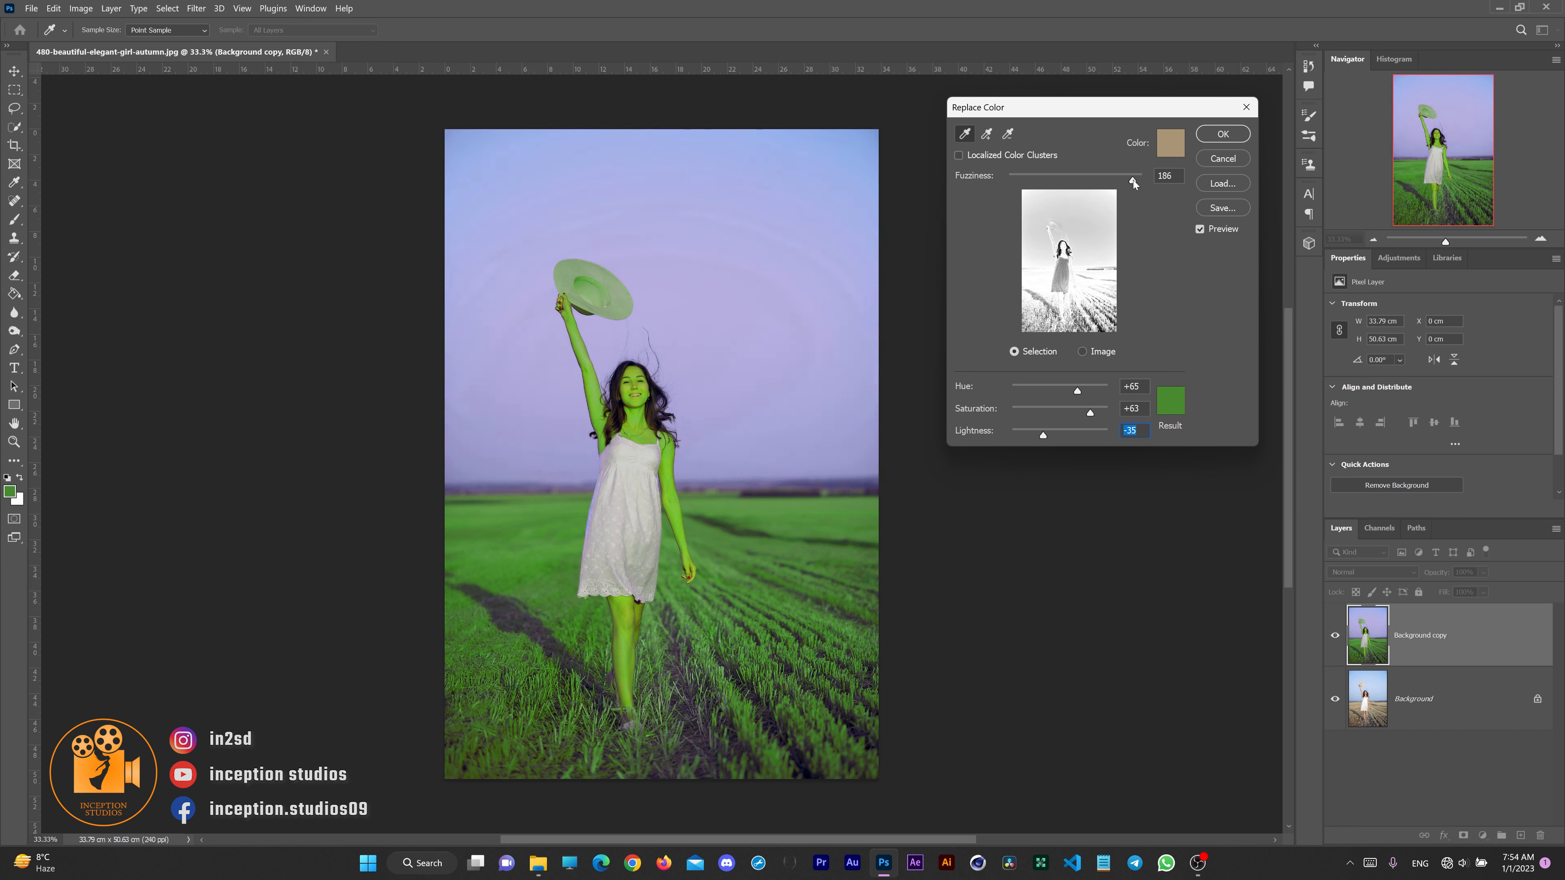
left_click(1204, 229)
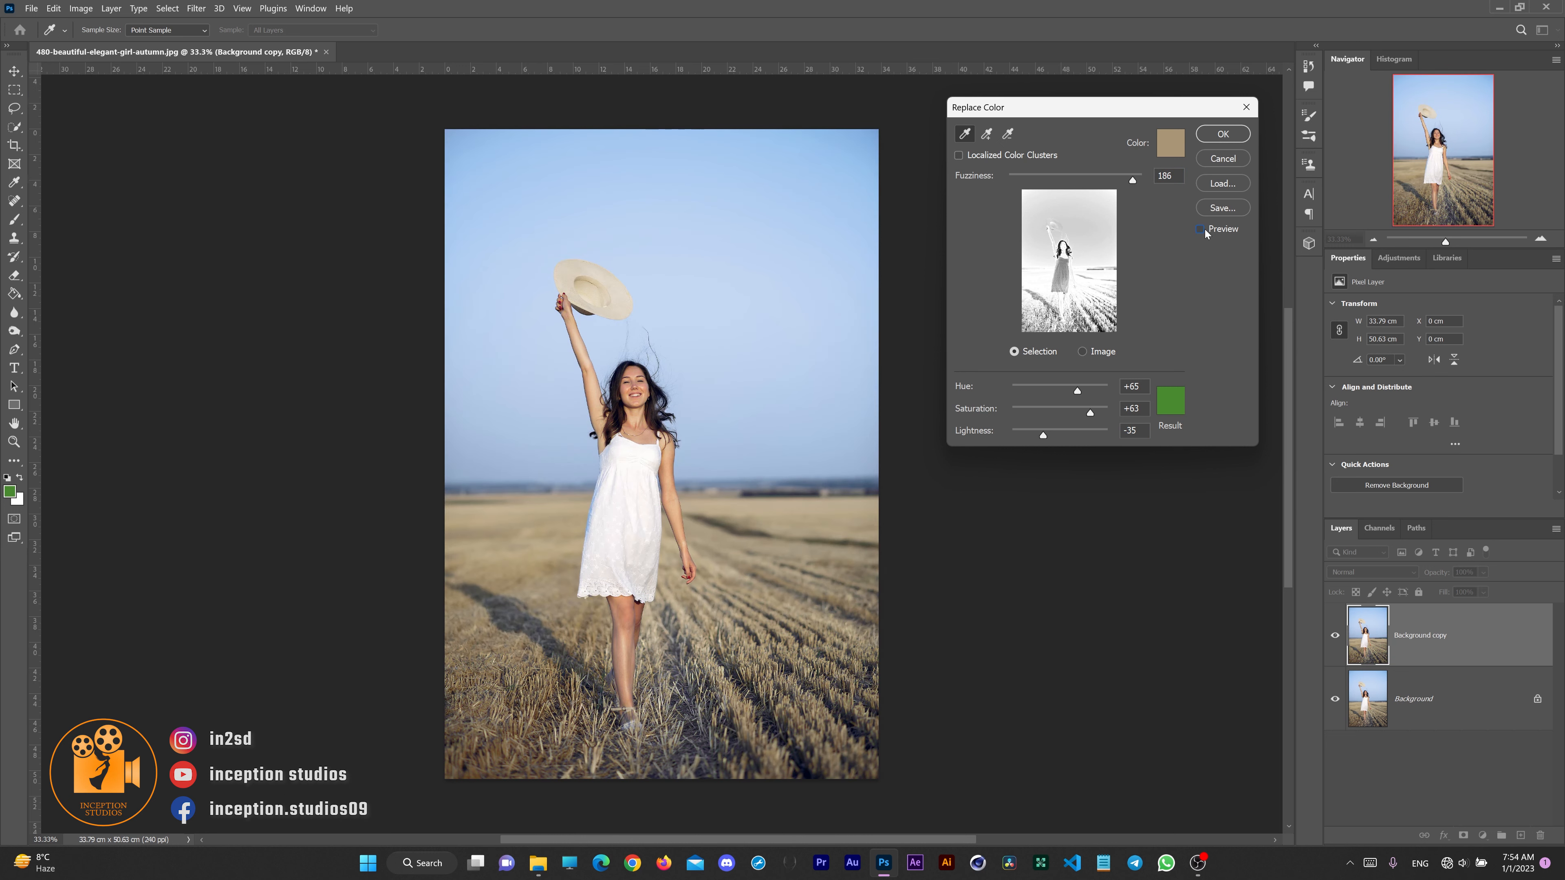
left_click(1204, 229)
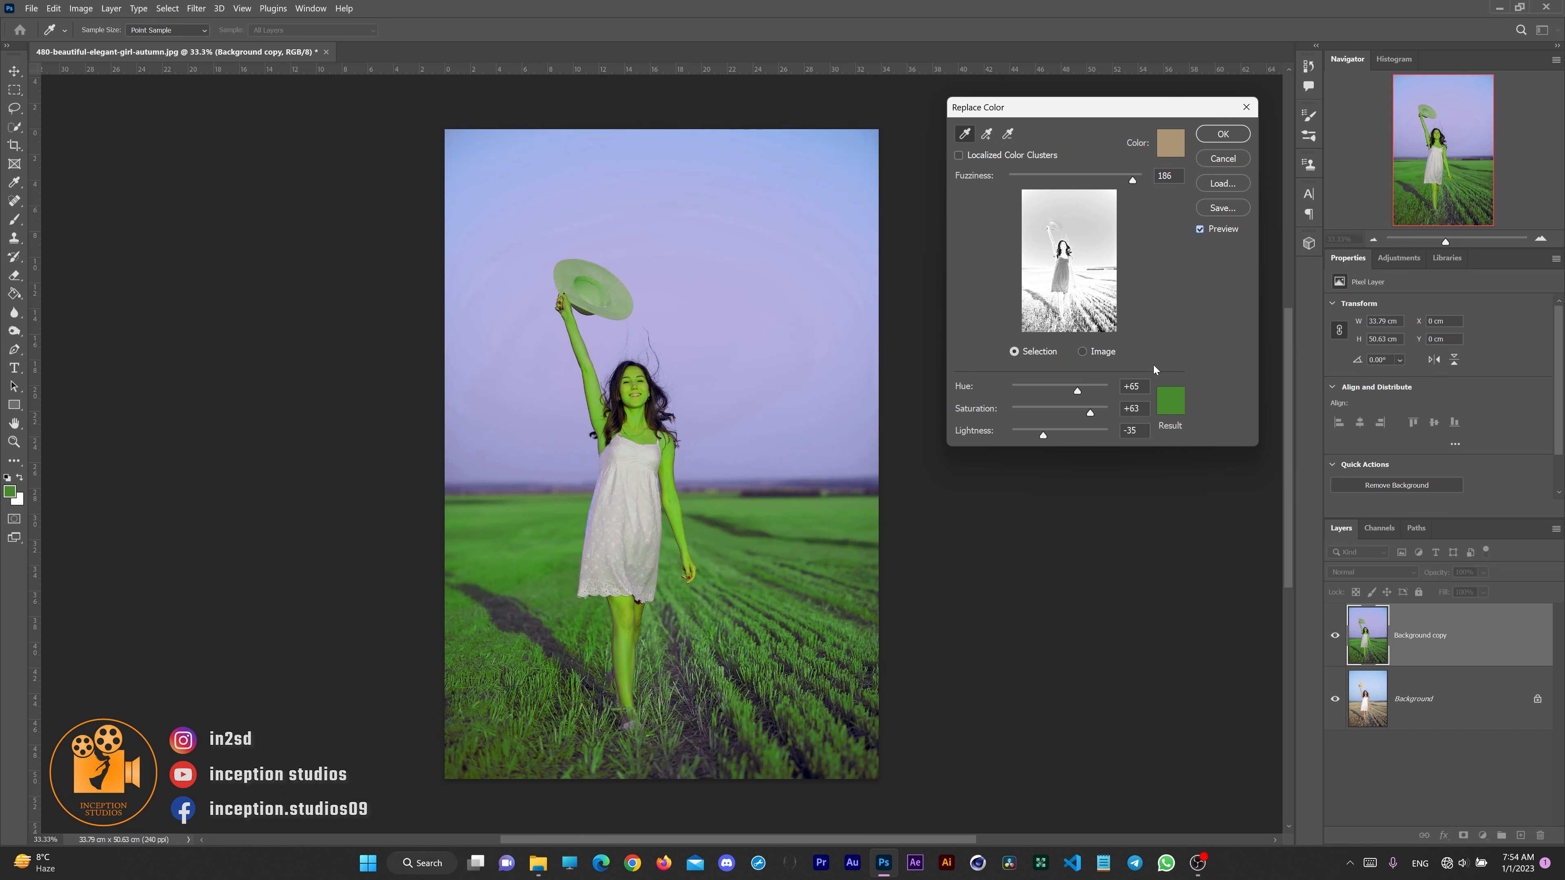
left_click(1092, 411)
left_click(1216, 135)
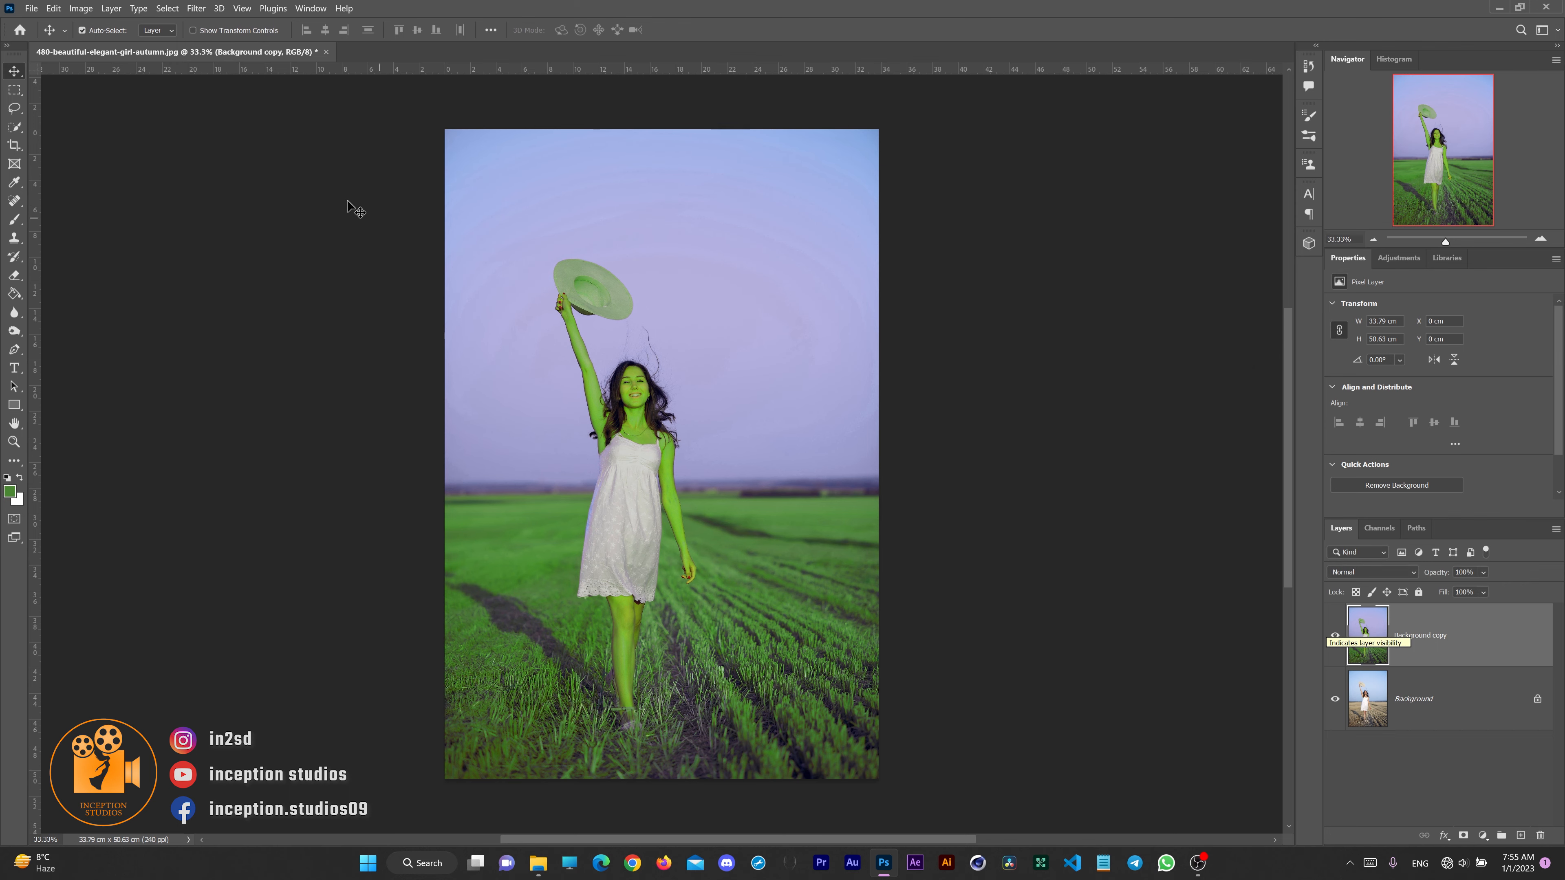
Select the woman as the subject and add a rectangular marquee covering the sky down to the horizon to the selection
left_click(167, 9)
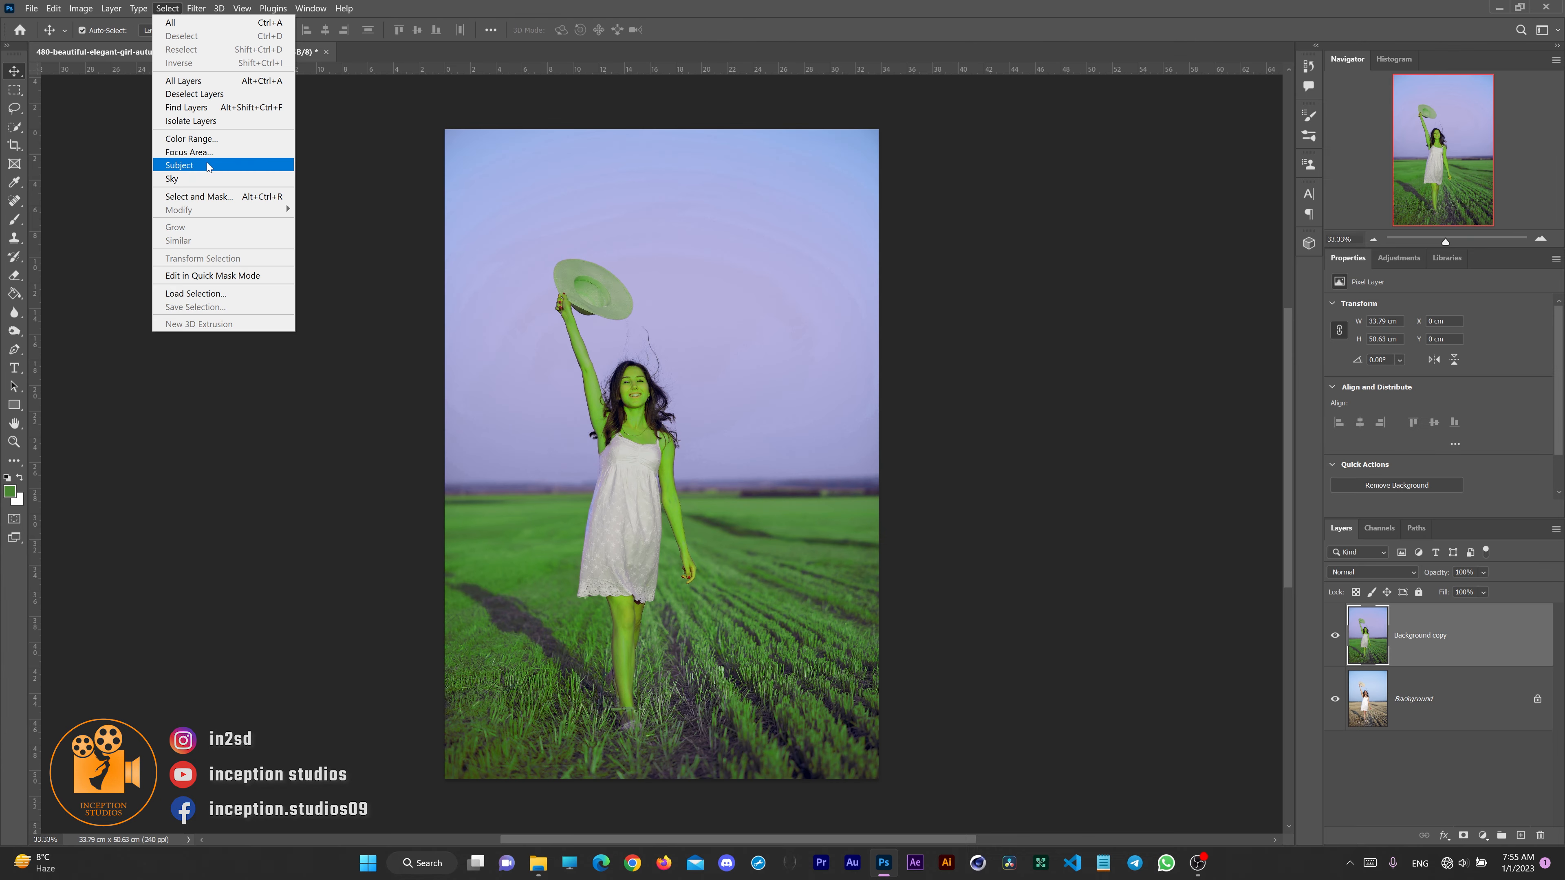
left_click(459, 363)
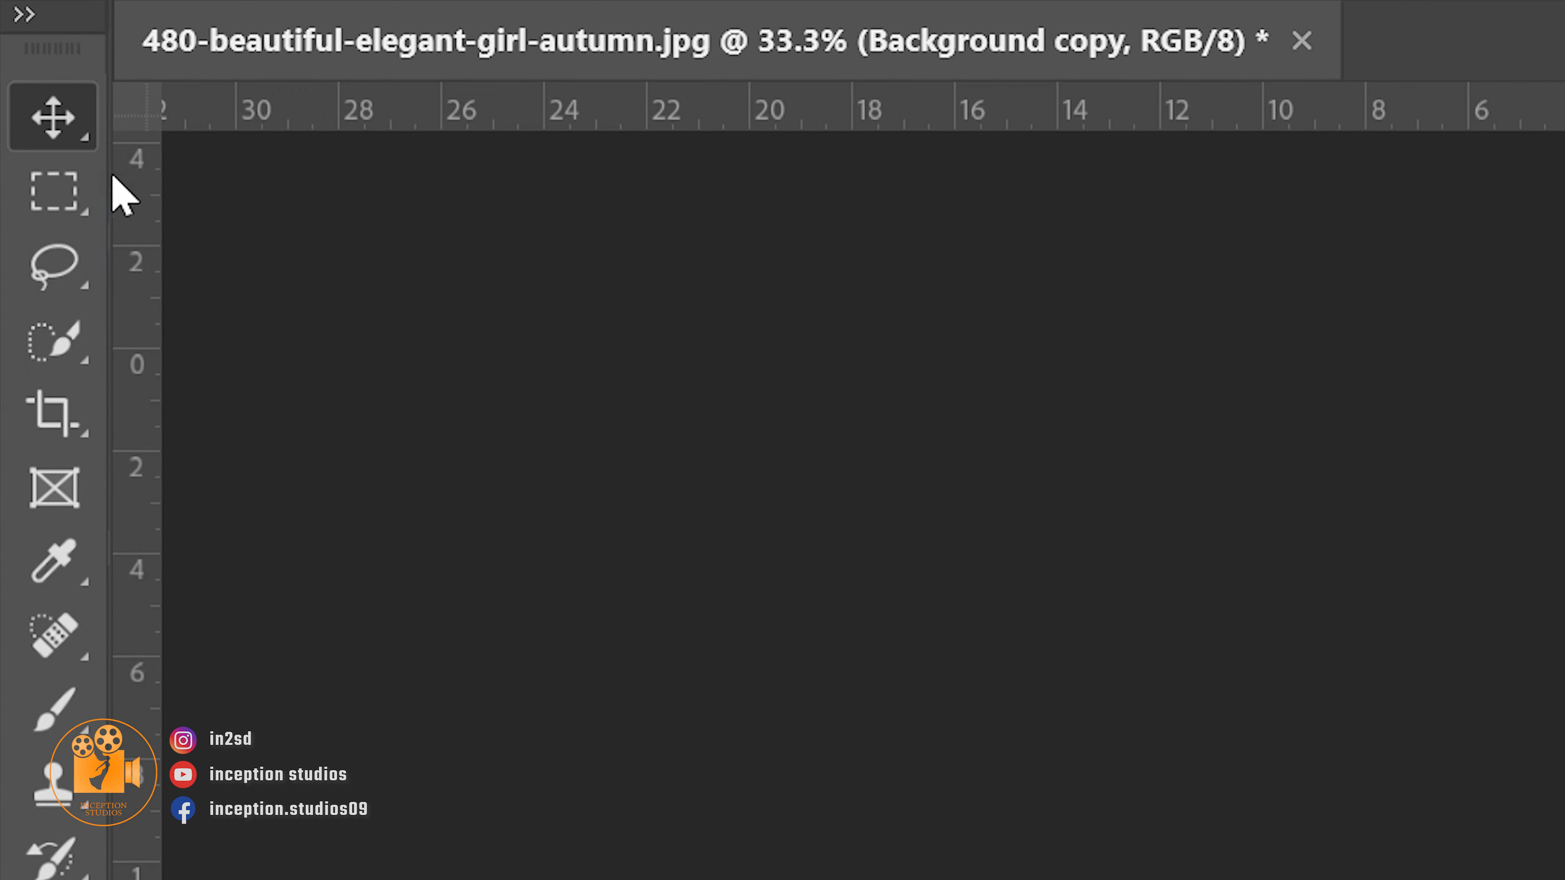
left_click(63, 174)
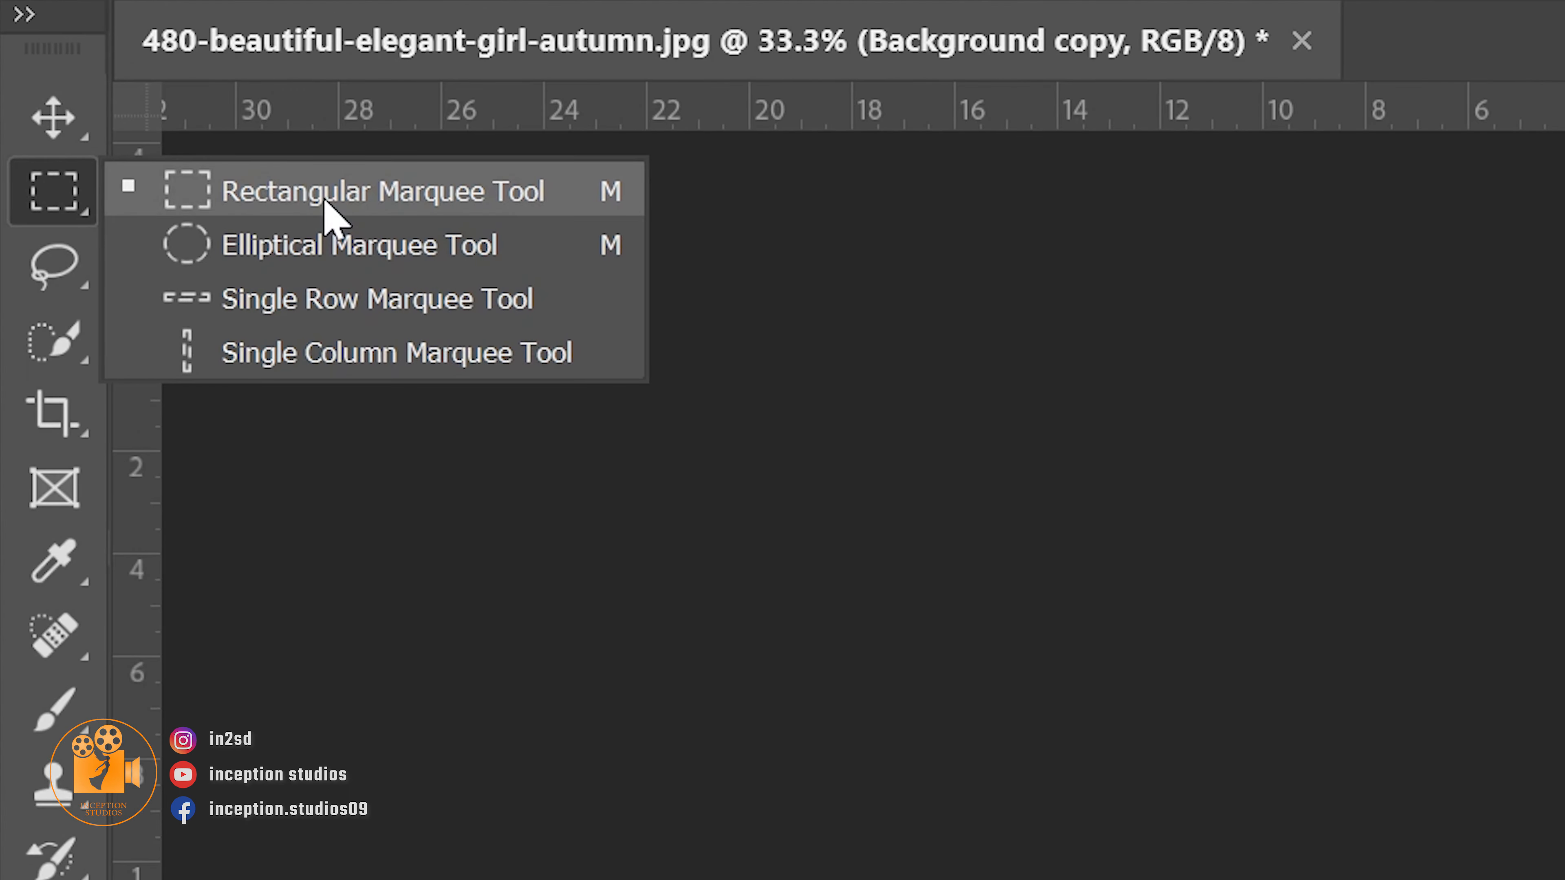
left_click(325, 203)
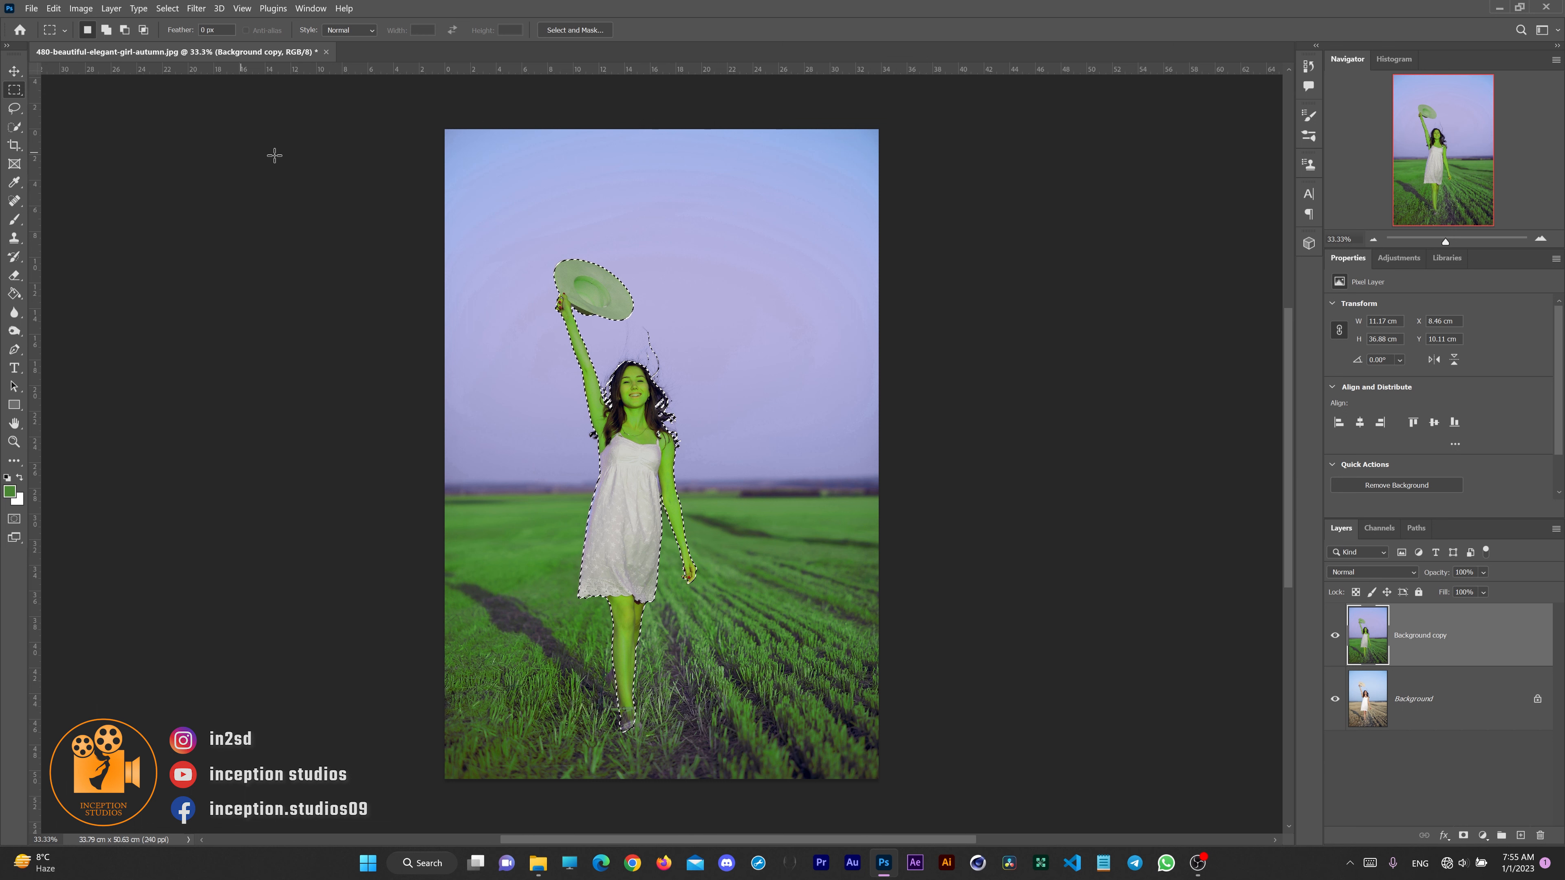
left_click_drag(418, 115, 975, 489)
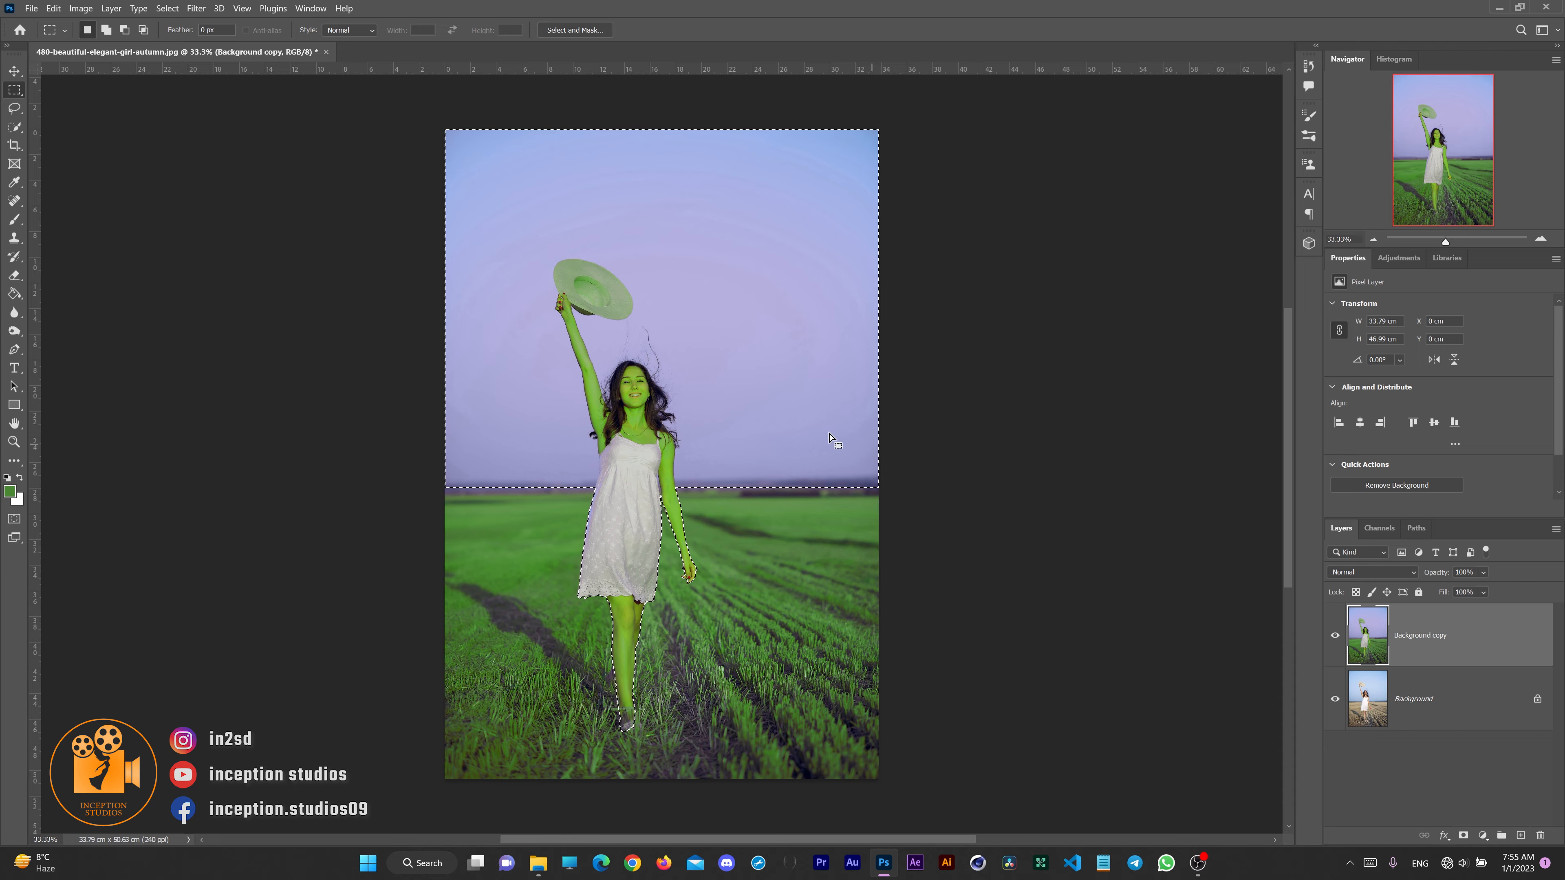
Invert the selection and add it as a layer mask on the Background copy layer so only the field stays green
left_click(167, 8)
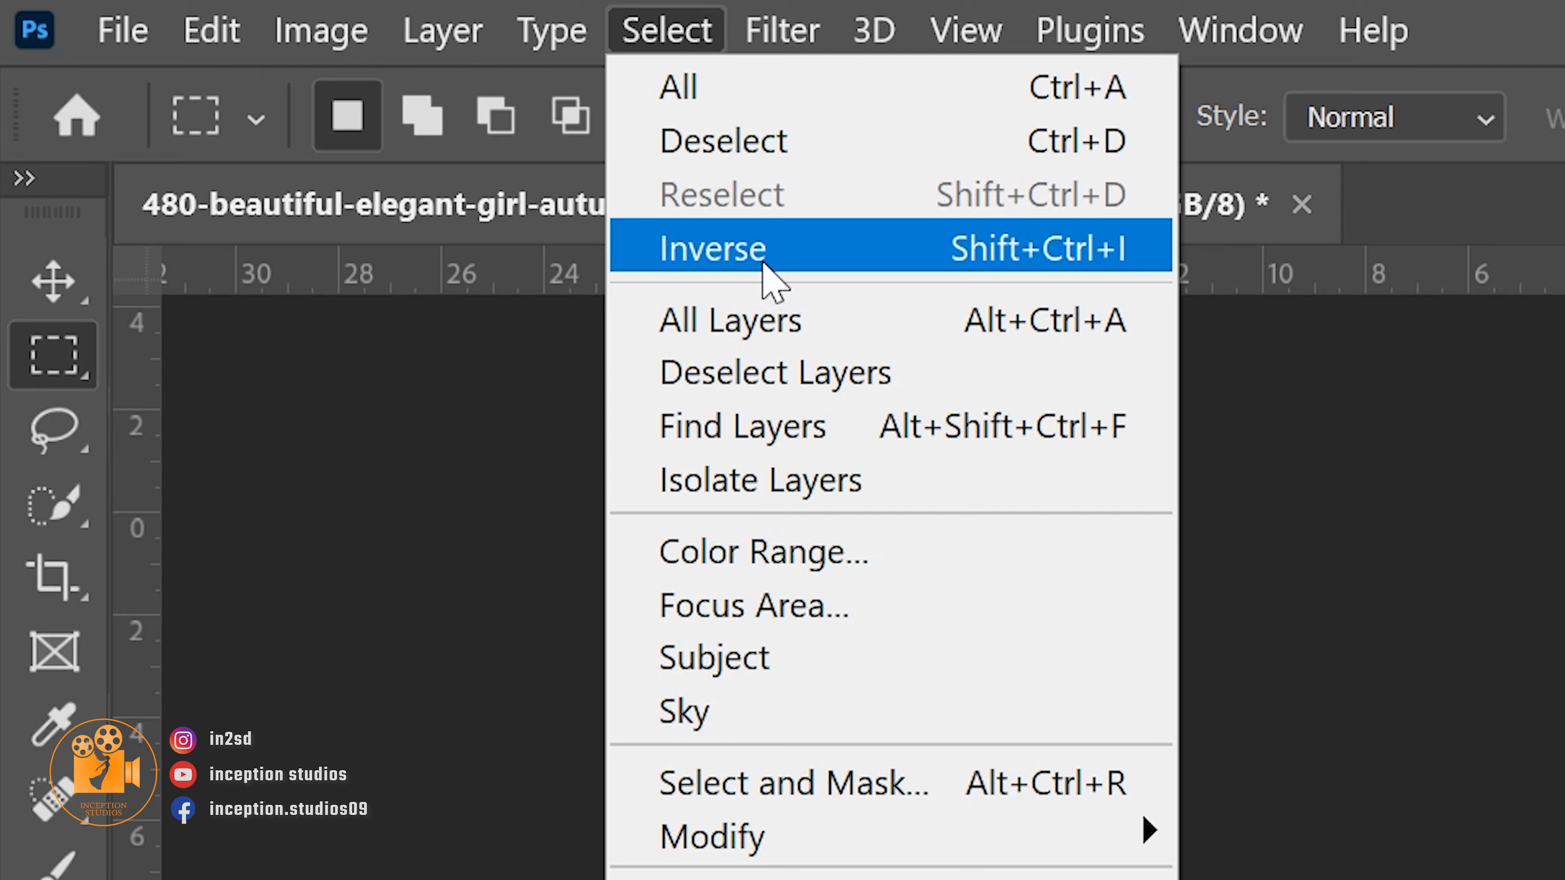
left_click(764, 263)
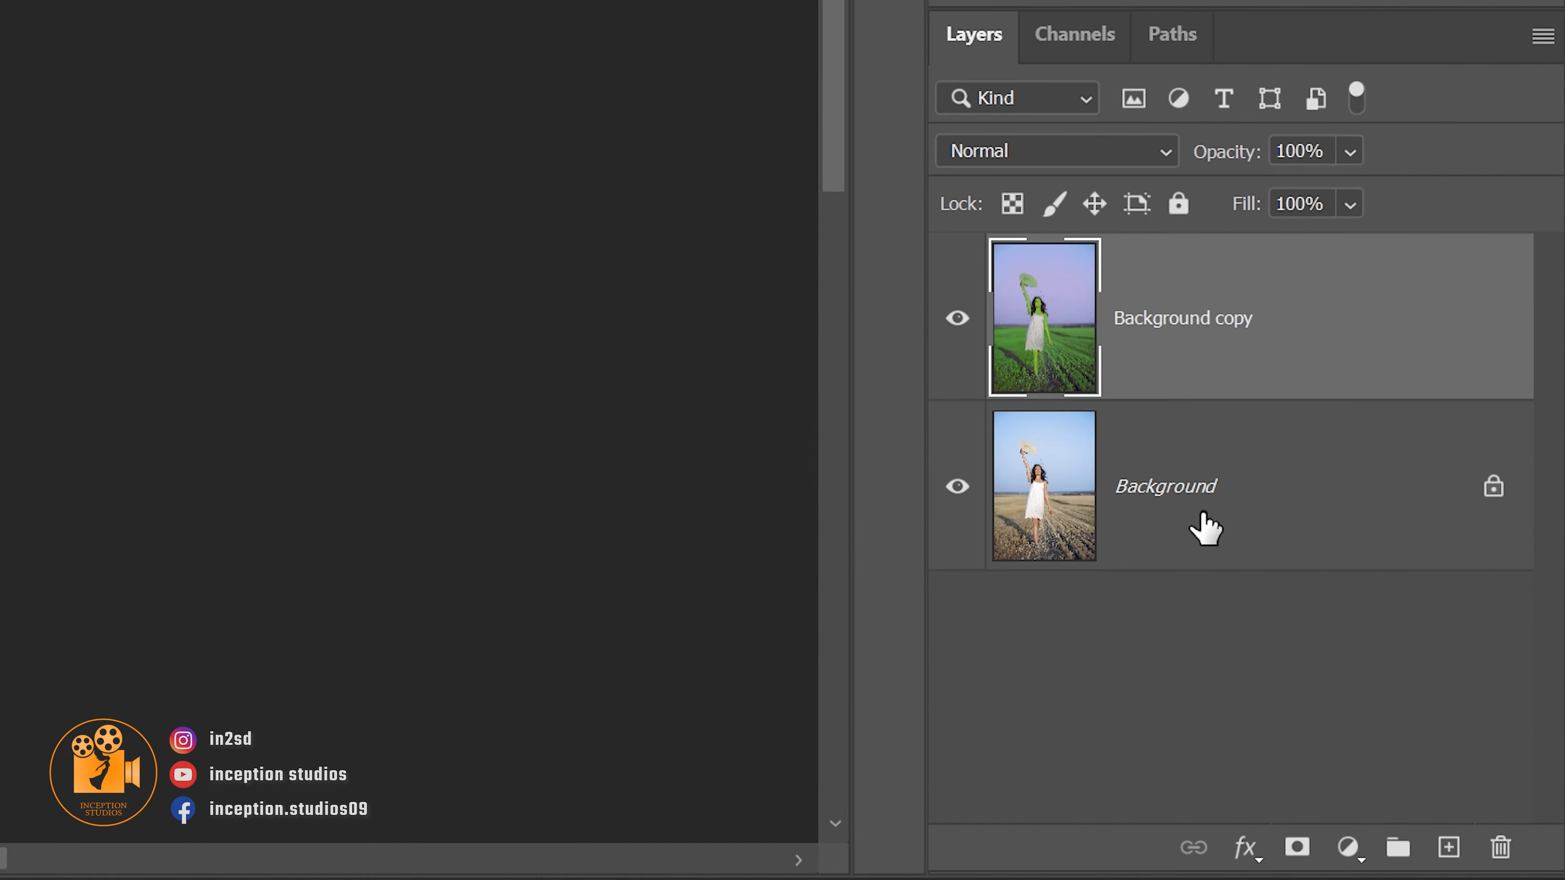
left_click(1292, 854)
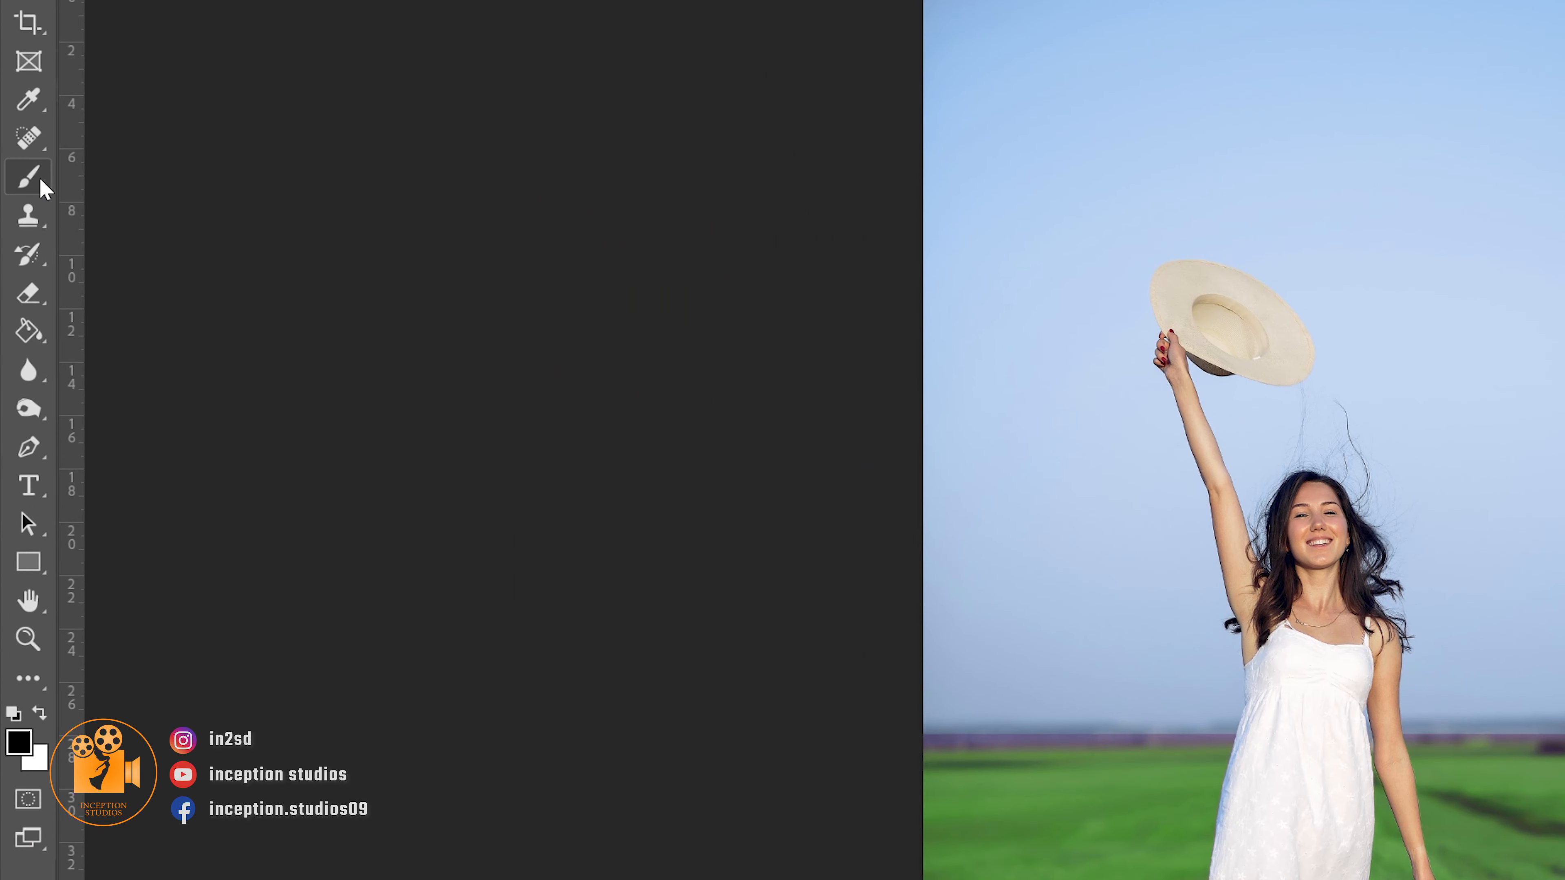
Set up the Brush tool with 0% hardness and a slightly larger size for retouching the mask near the horizon
right_click(19, 218)
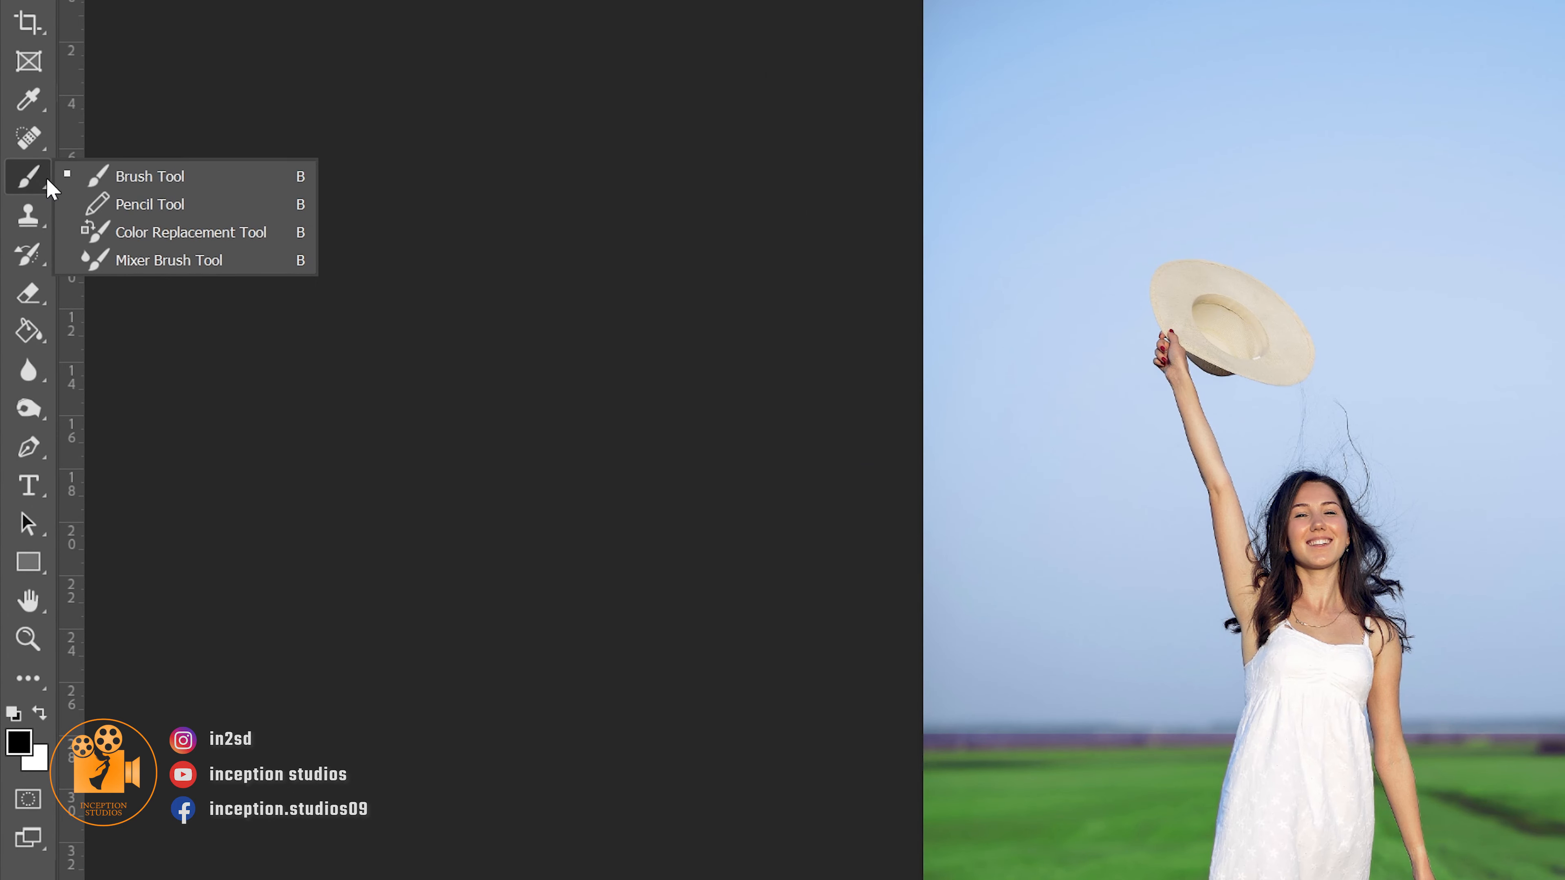
left_click(167, 179)
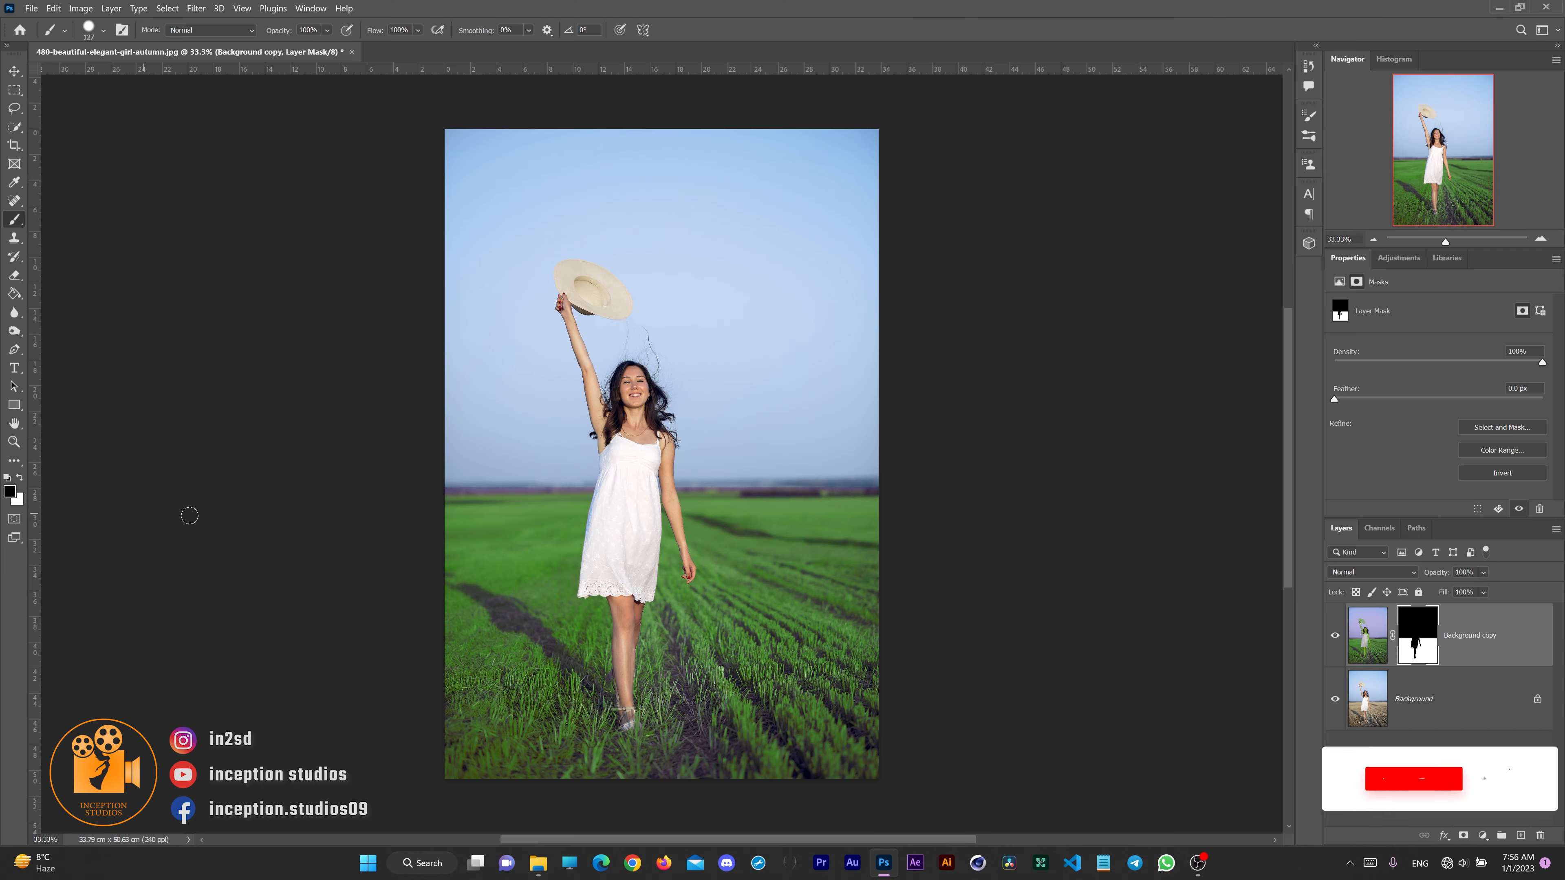
left_click(1536, 240)
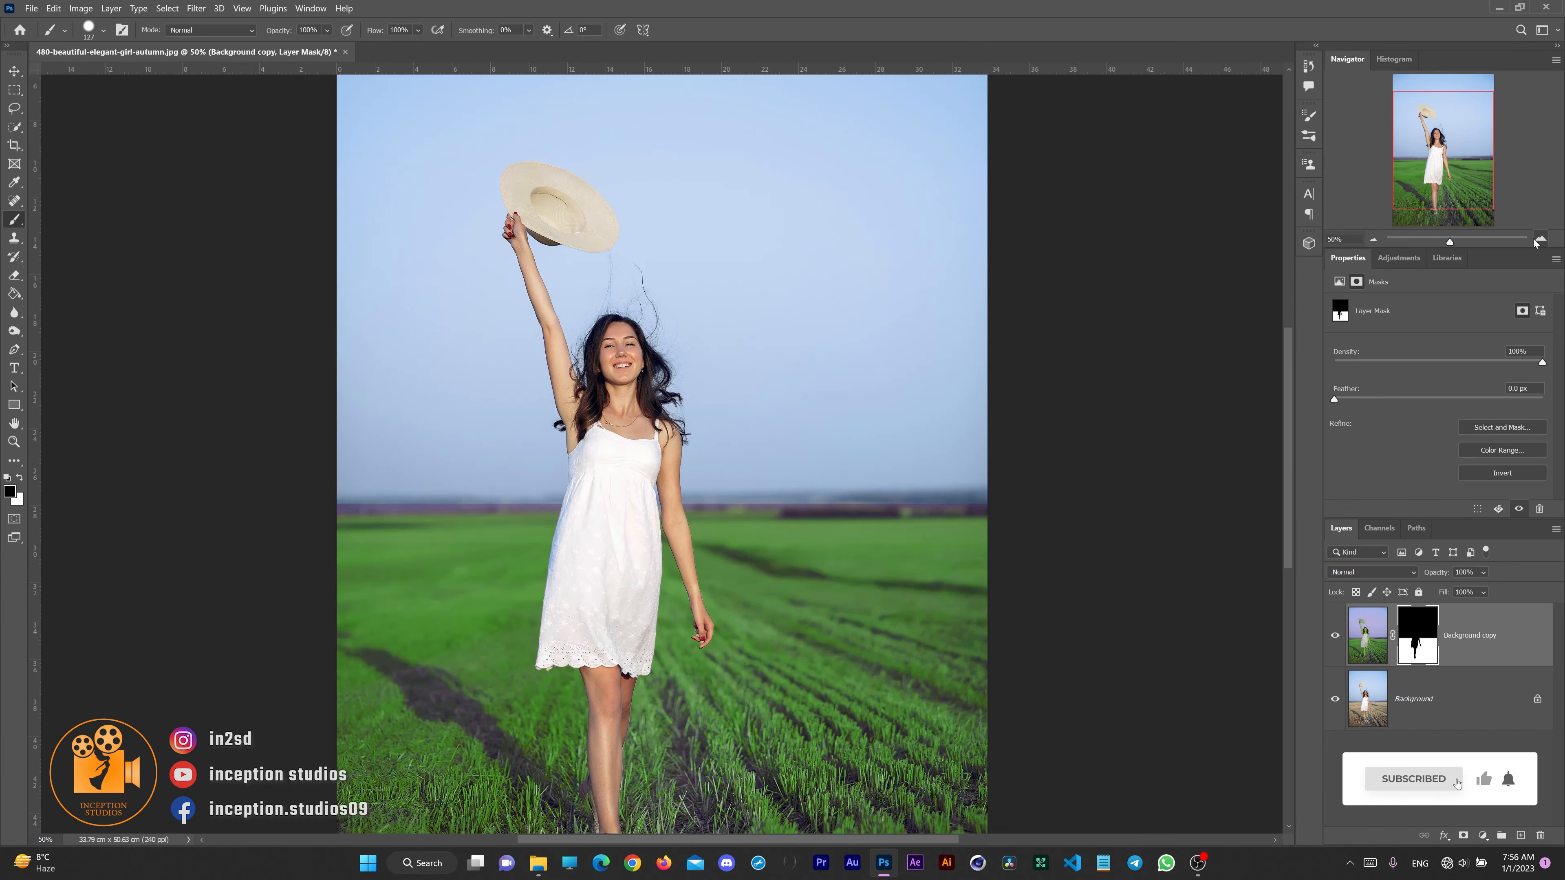
left_click(1536, 241)
left_click(1536, 241)
left_click(1536, 240)
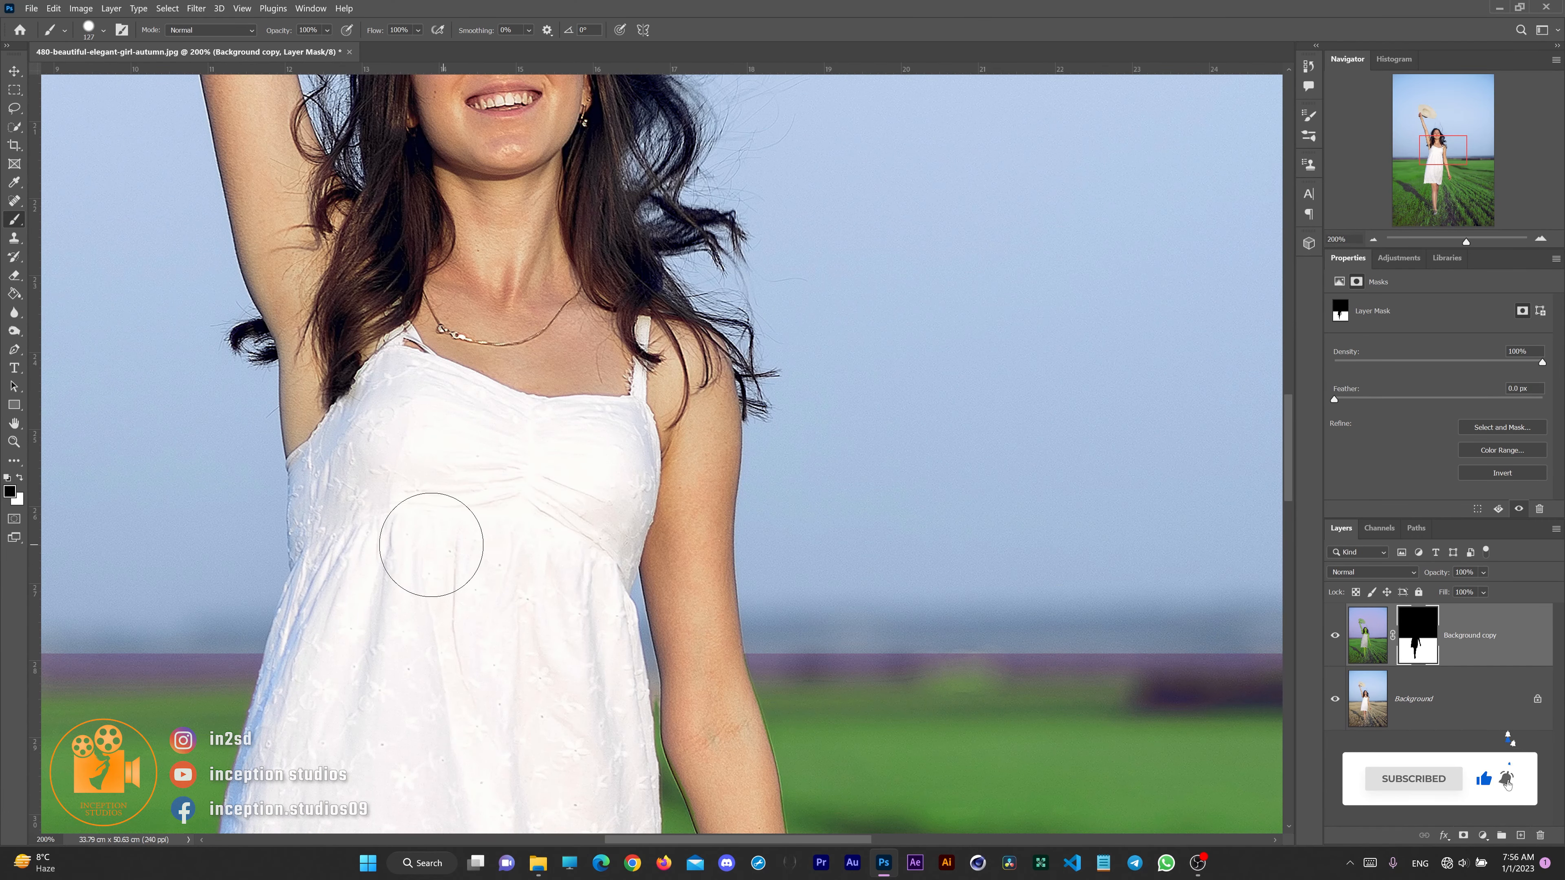
left_click_drag(377, 538, 1158, 510)
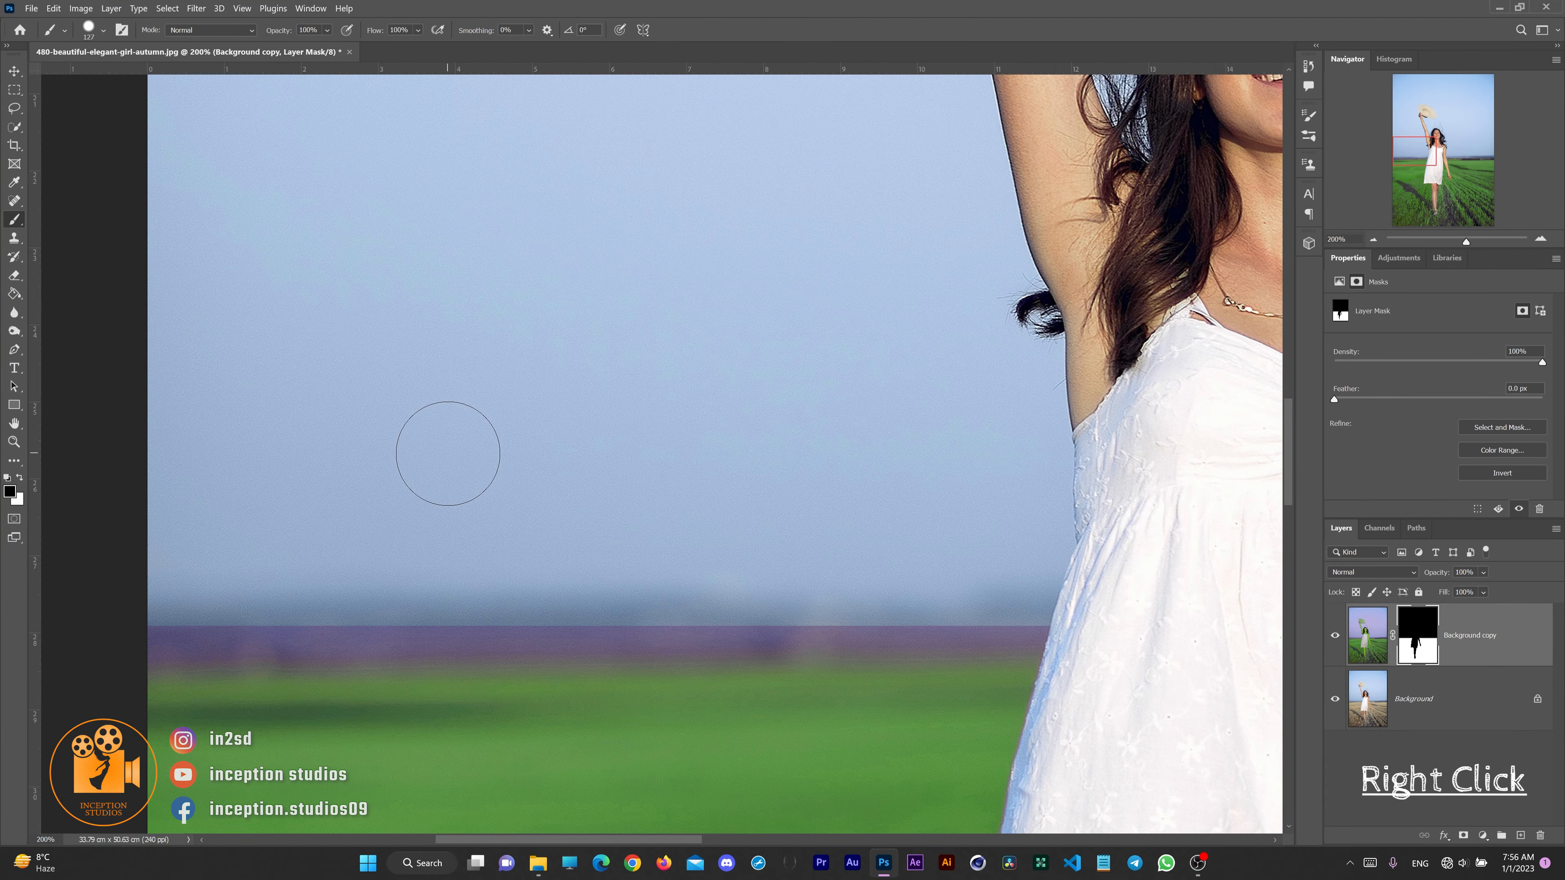
right_click(447, 453)
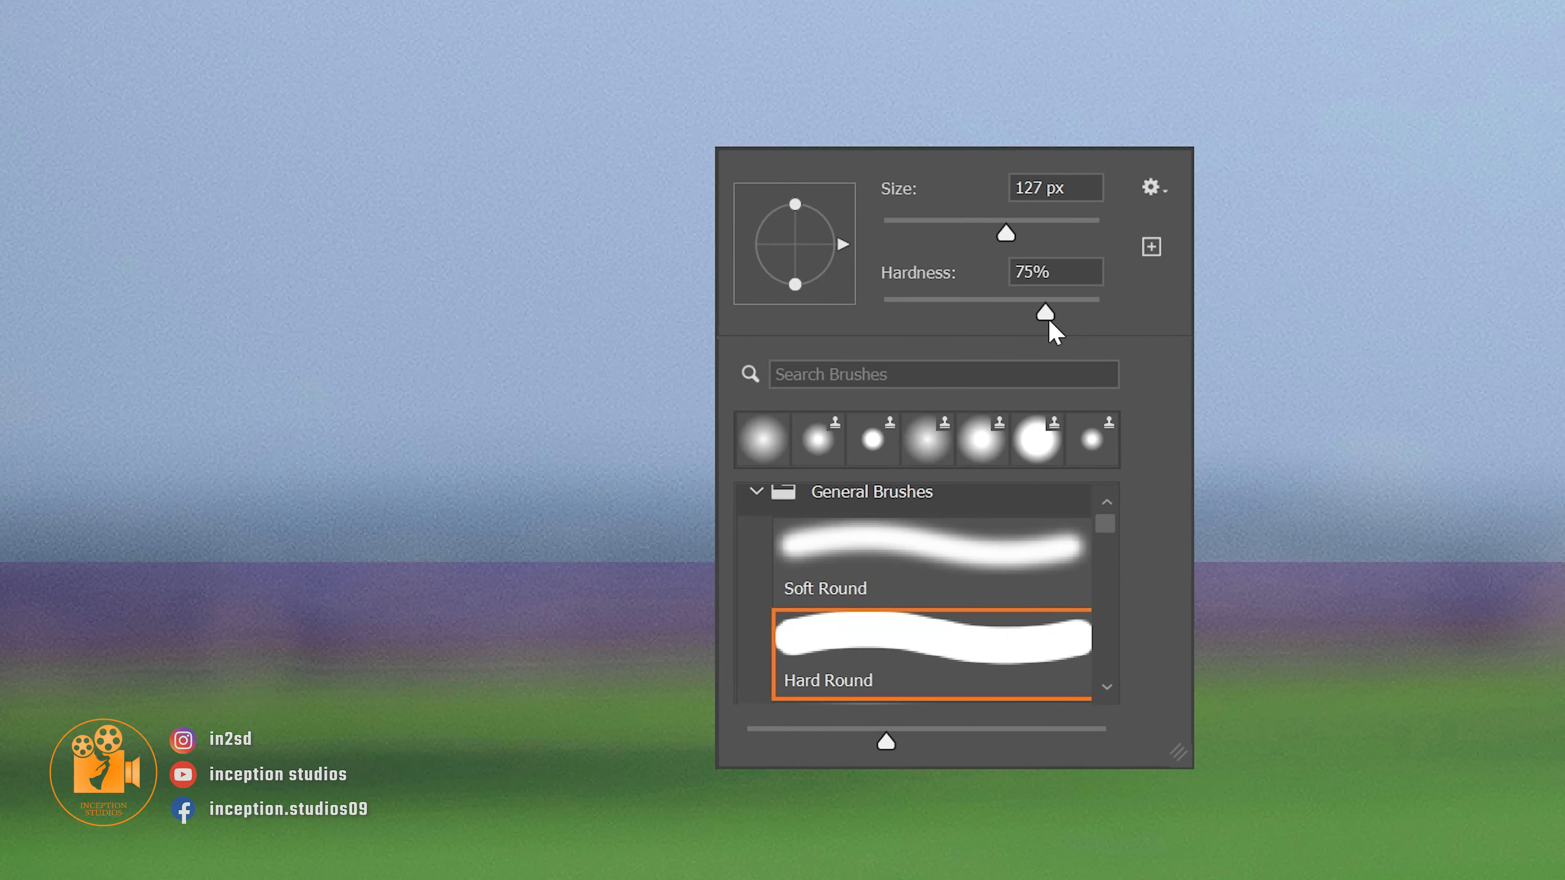
left_click_drag(1045, 314, 825, 312)
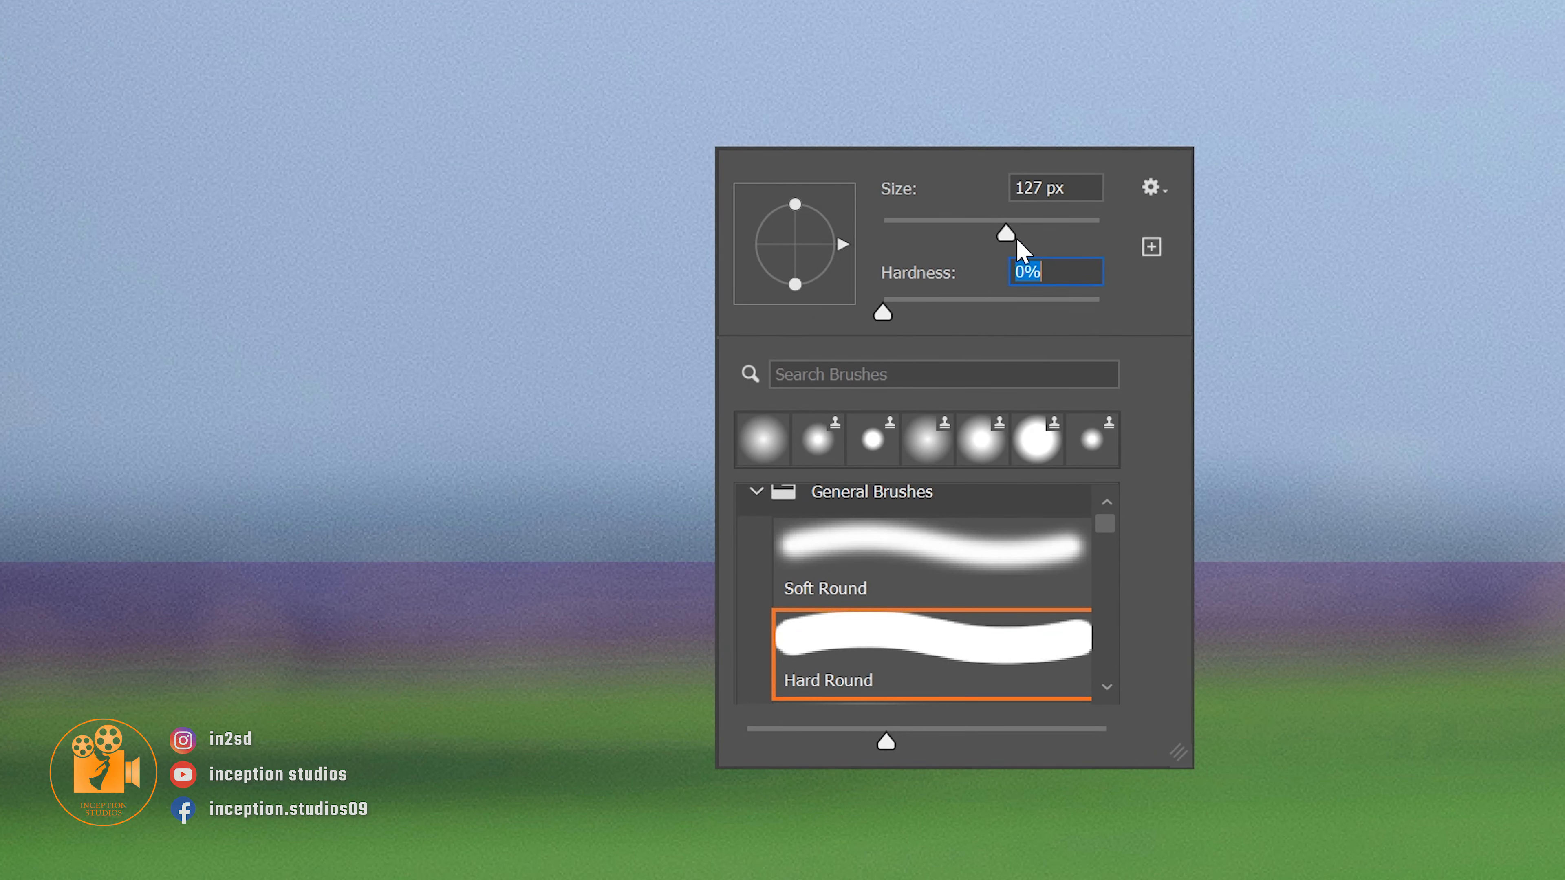
mouse_move(1004, 229)
left_mouse_down()
mouse_move(978, 228)
mouse_move(1024, 233)
left_mouse_up()
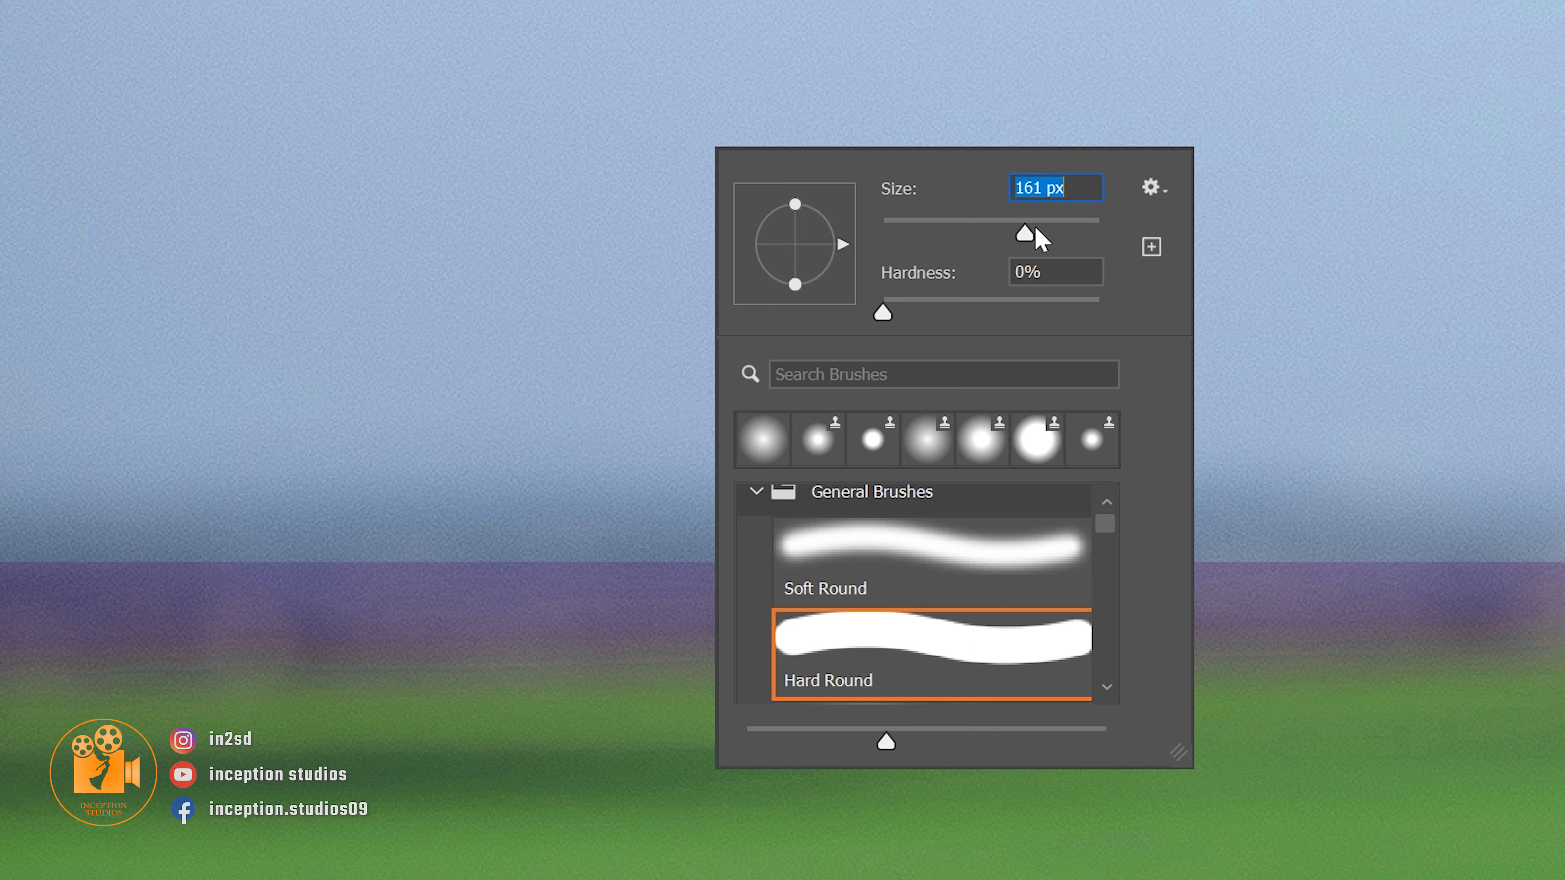
left_click_drag(1008, 230, 1008, 230)
Paint black on the Background copy layer mask along the horizon on the woman's raised-arm side to remove the purple band
left_click_drag(504, 465, 65, 481)
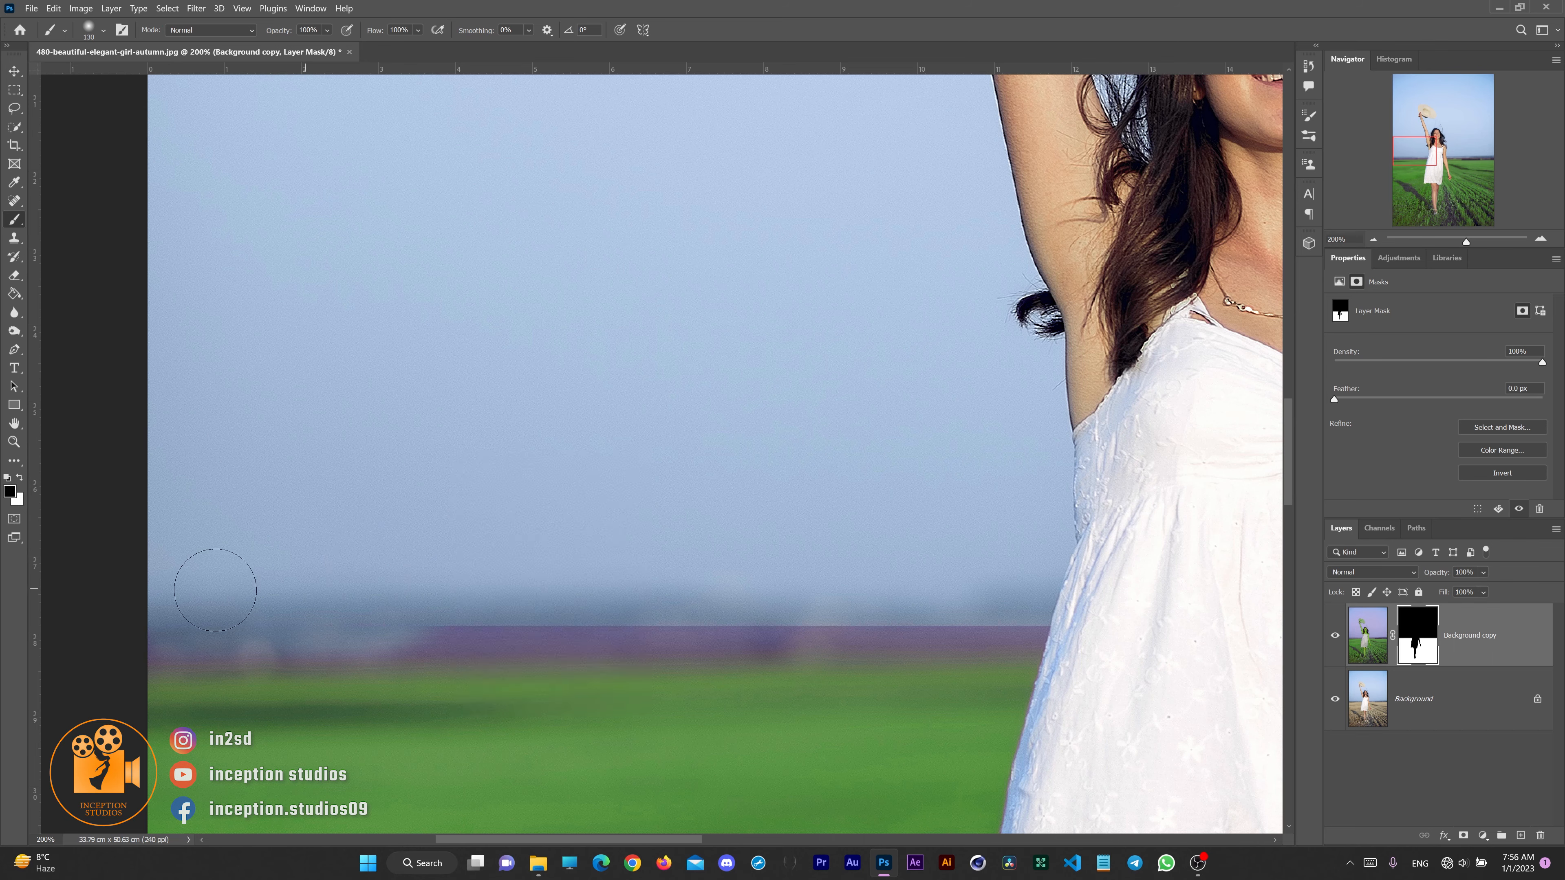
left_click_drag(370, 598, 1041, 589)
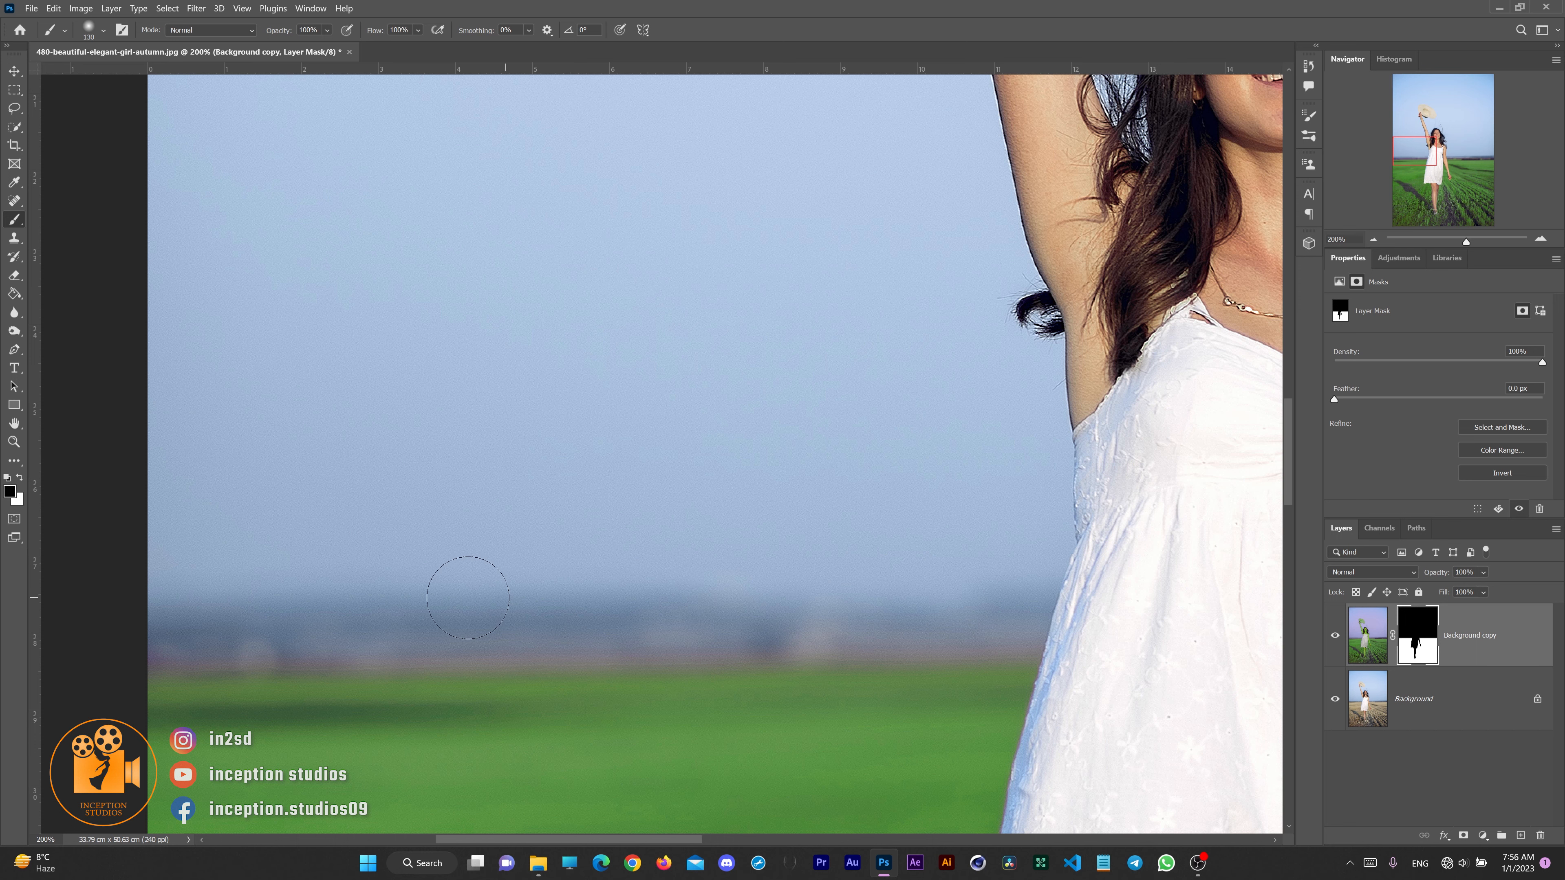
Reduce the soft brush to 91 px and paint out the purple band on the mask along the horizon beside the woman's lowered arm
key("space")
left_click_drag(687, 501, 179, 492)
left_click_drag(647, 485, 171, 479)
left_click_drag(463, 478, 395, 473)
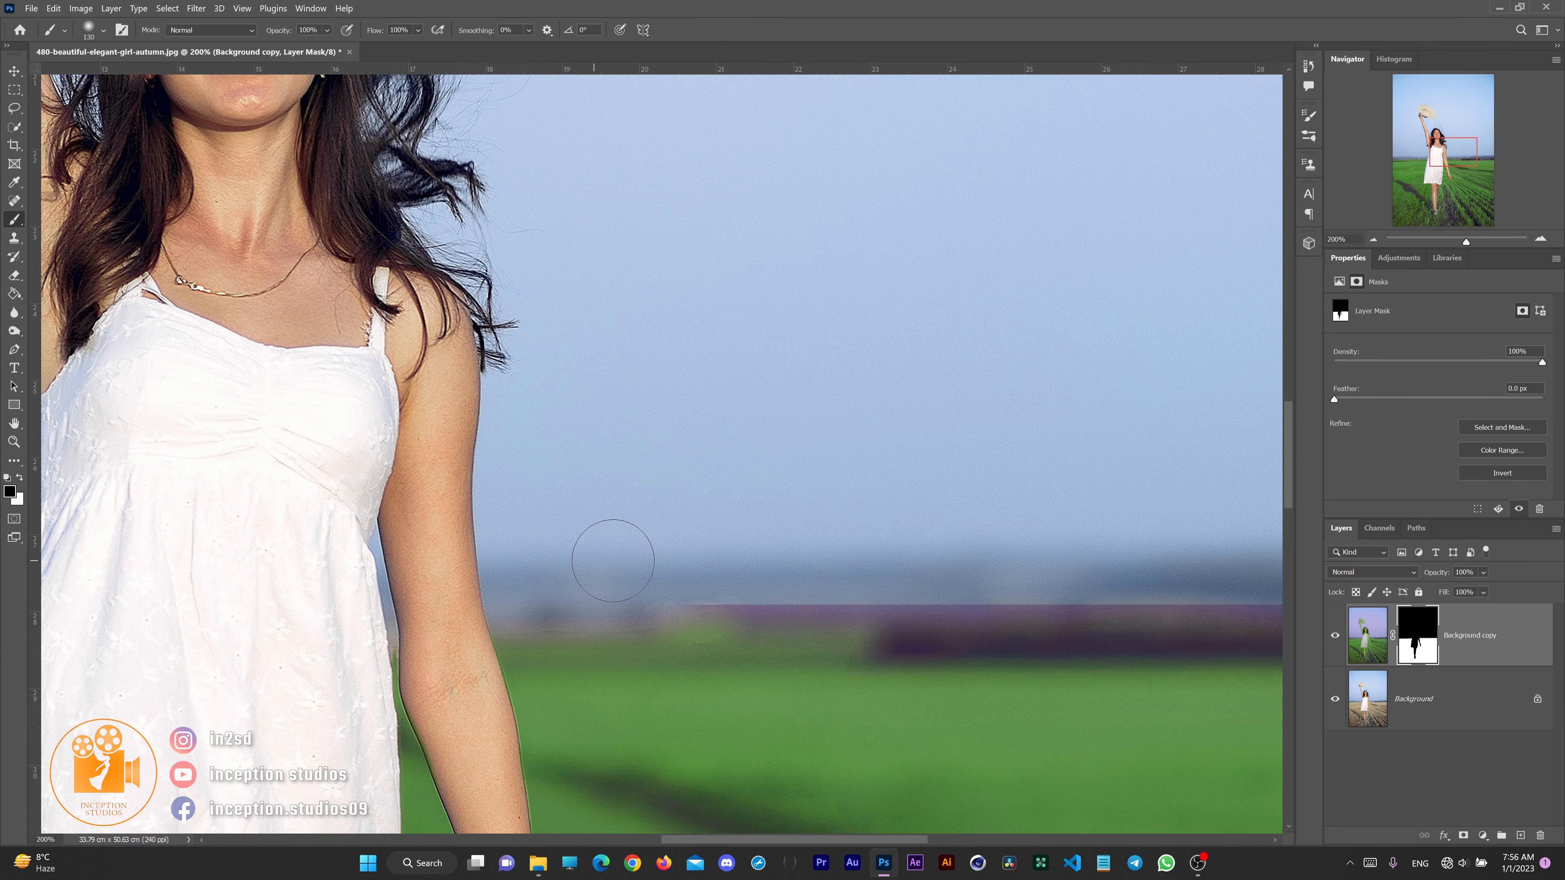
right_click(677, 553)
left_click_drag(805, 589, 797, 590)
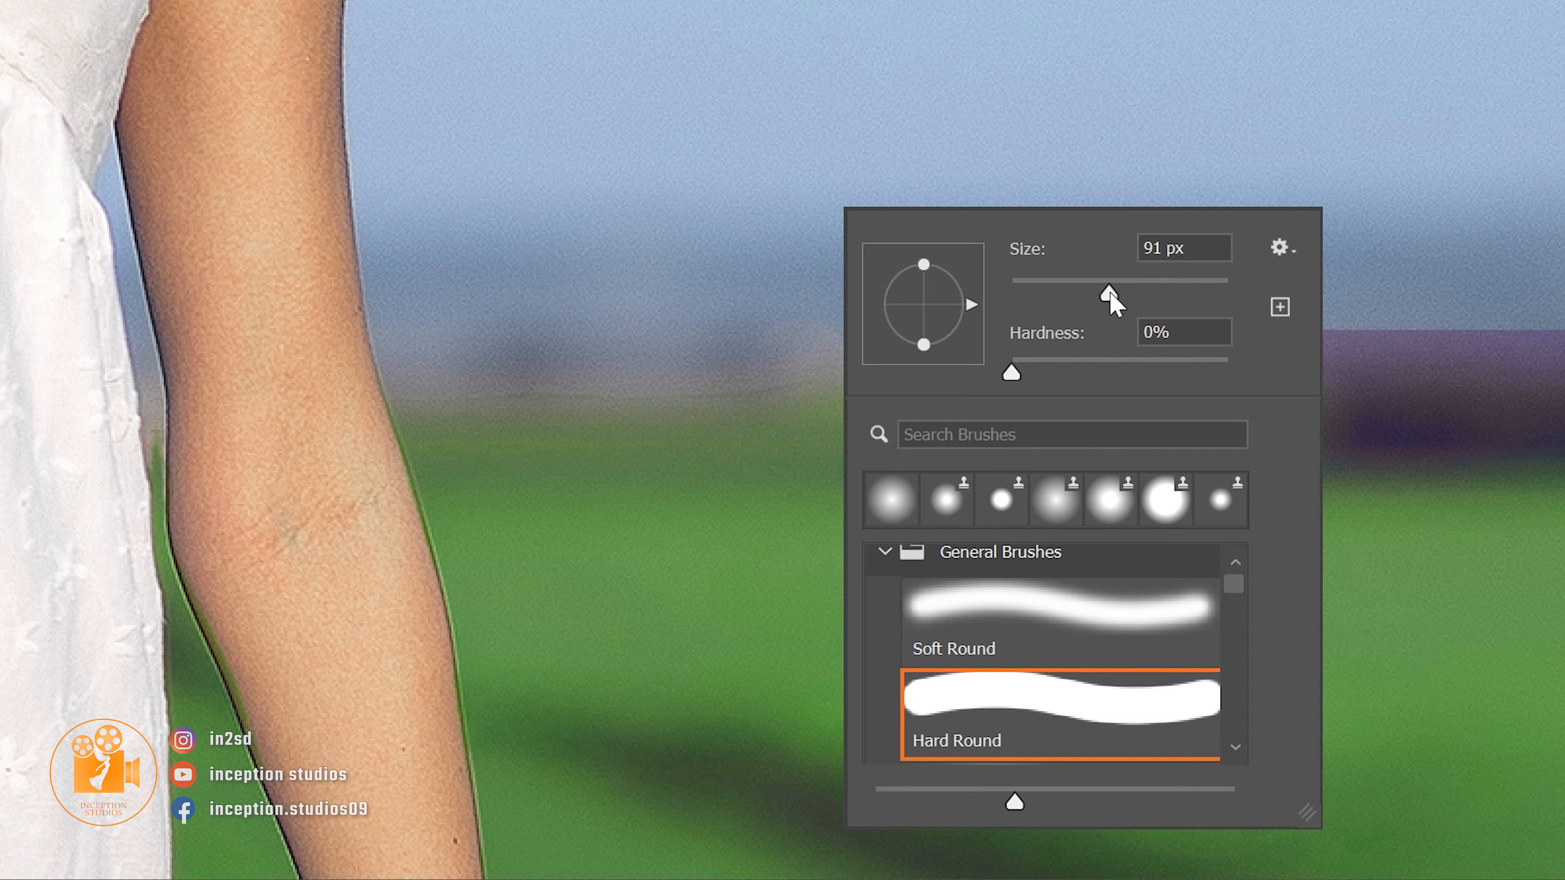
left_click_drag(800, 278, 1273, 277)
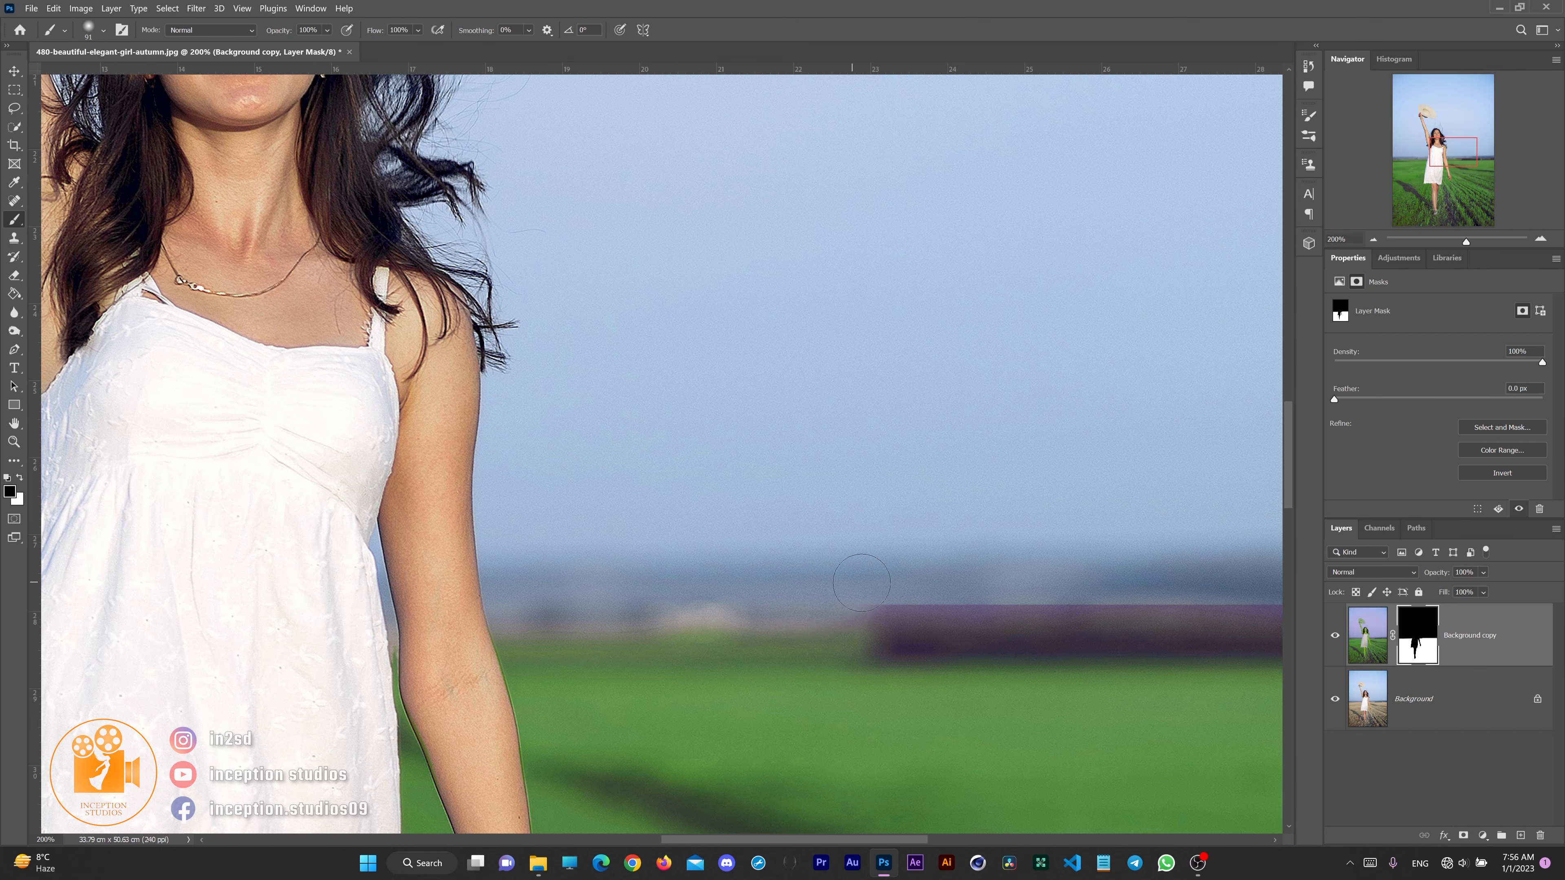
mouse_move(628, 576)
left_mouse_down()
mouse_move(273, 457)
mouse_move(412, 499)
mouse_move(985, 548)
left_mouse_up()
left_click_drag(653, 478, 299, 456)
left_click_drag(554, 530, 882, 516)
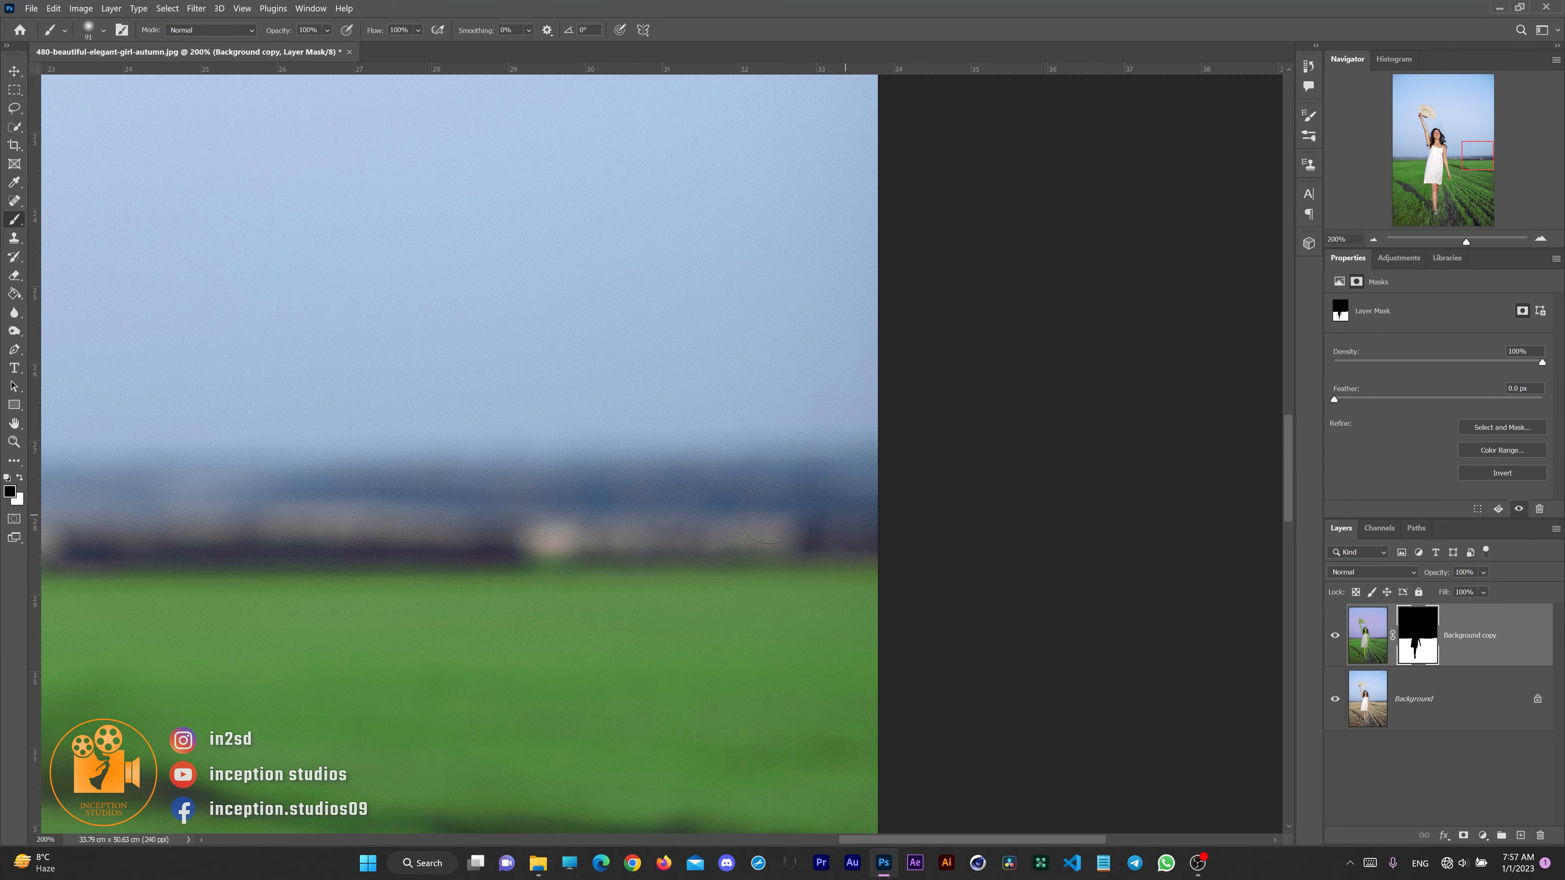
Fit the whole photo on screen and toggle the Background copy layer's visibility to compare the green field with the original
mouse_move(77, 454)
left_mouse_down()
mouse_move(621, 489)
mouse_move(1198, 497)
mouse_move(1330, 592)
mouse_move(1317, 784)
mouse_move(1381, 617)
left_mouse_up()
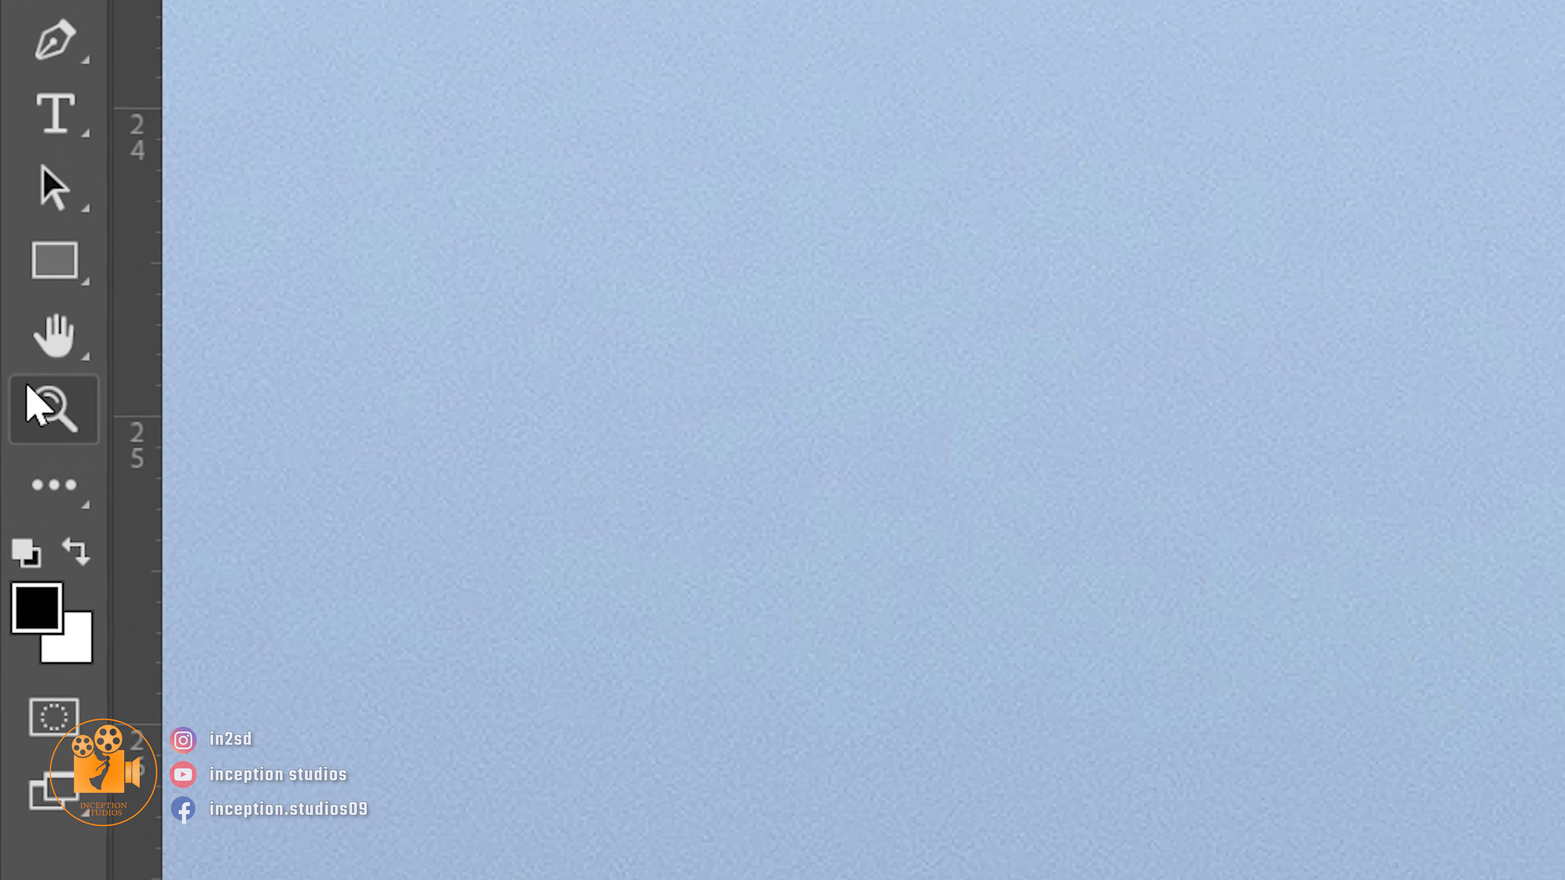
left_click(28, 385)
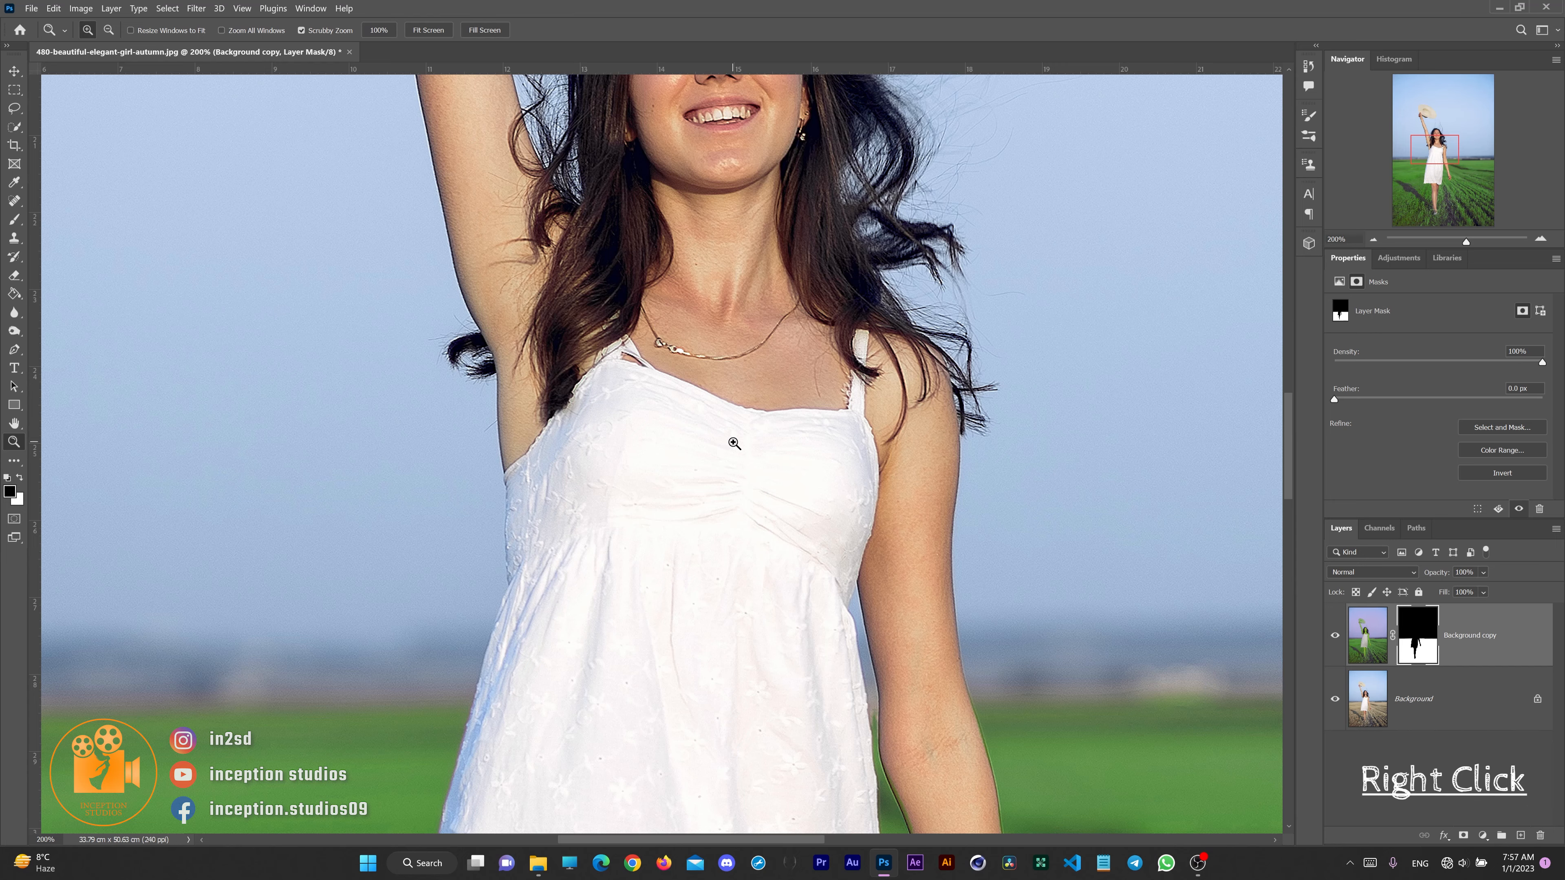
right_click(734, 443)
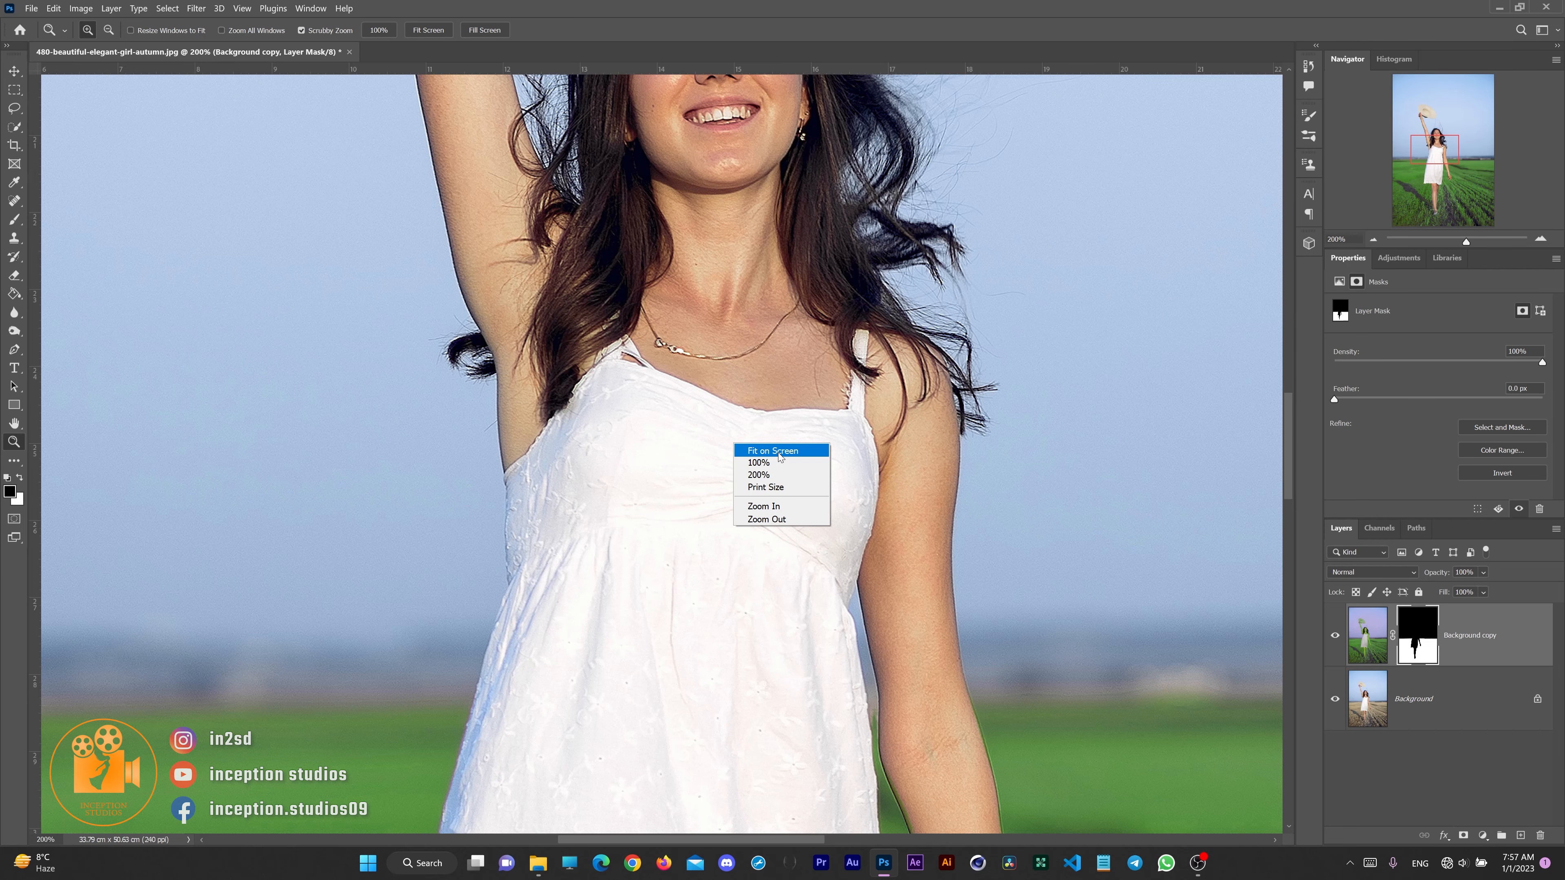
left_click(777, 452)
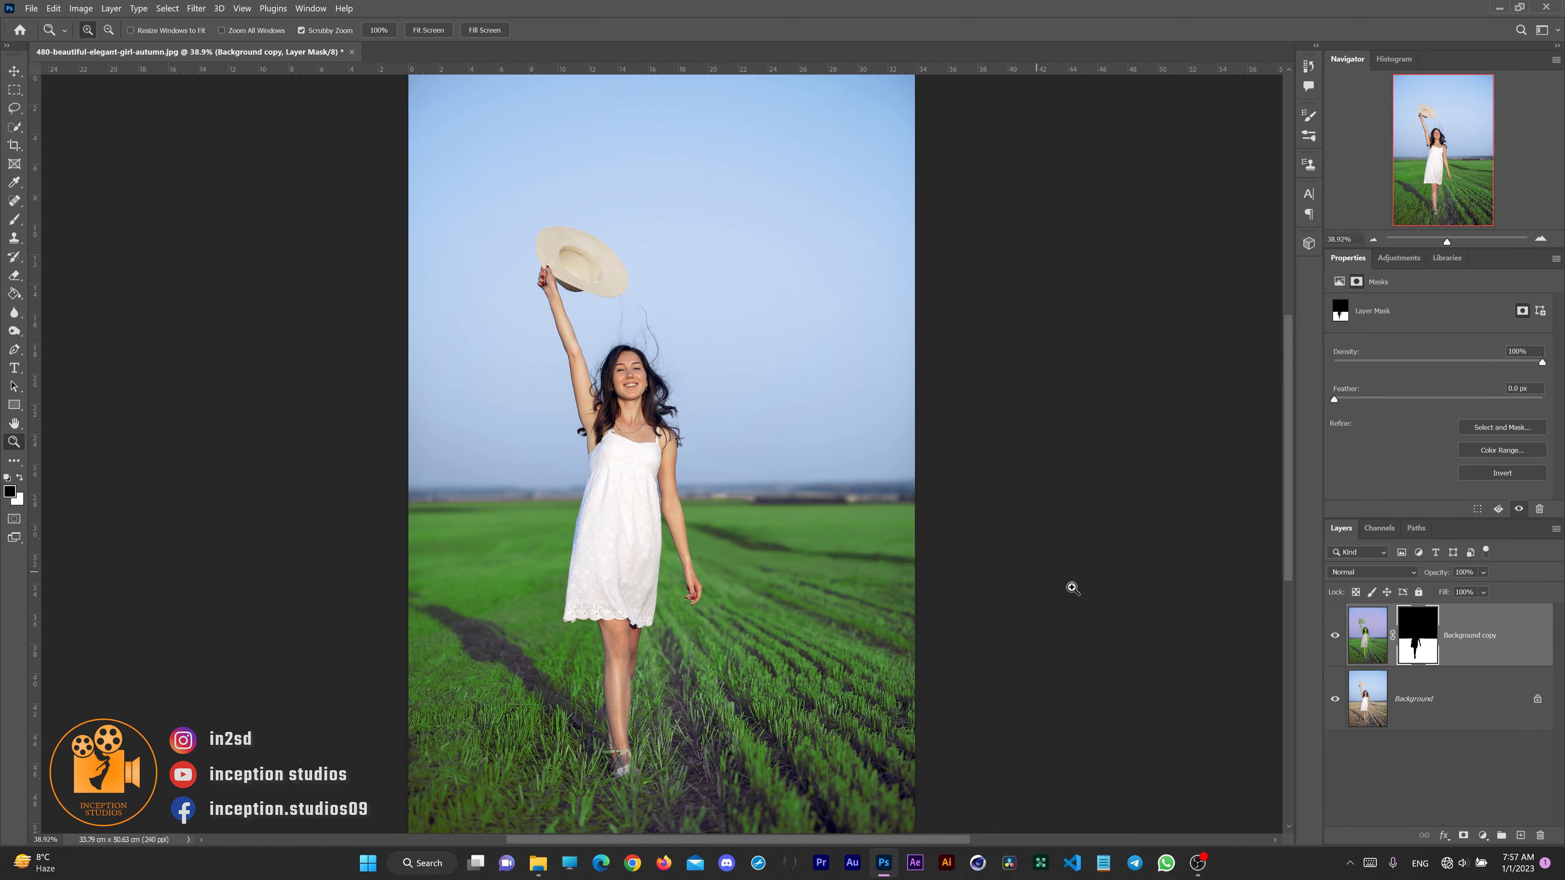
left_click(1335, 636)
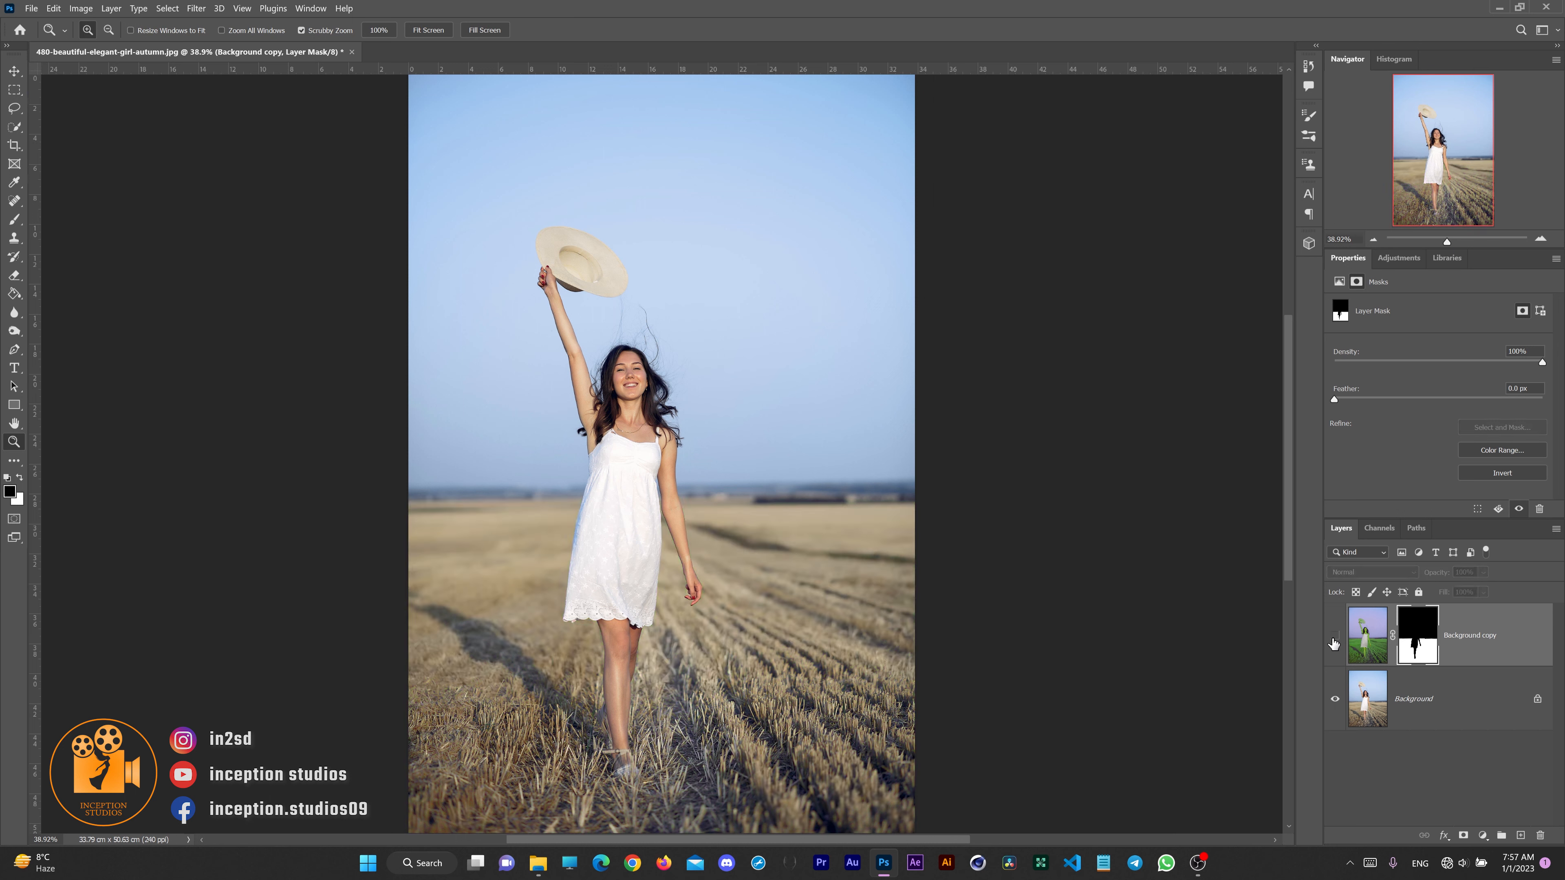
left_click(1335, 639)
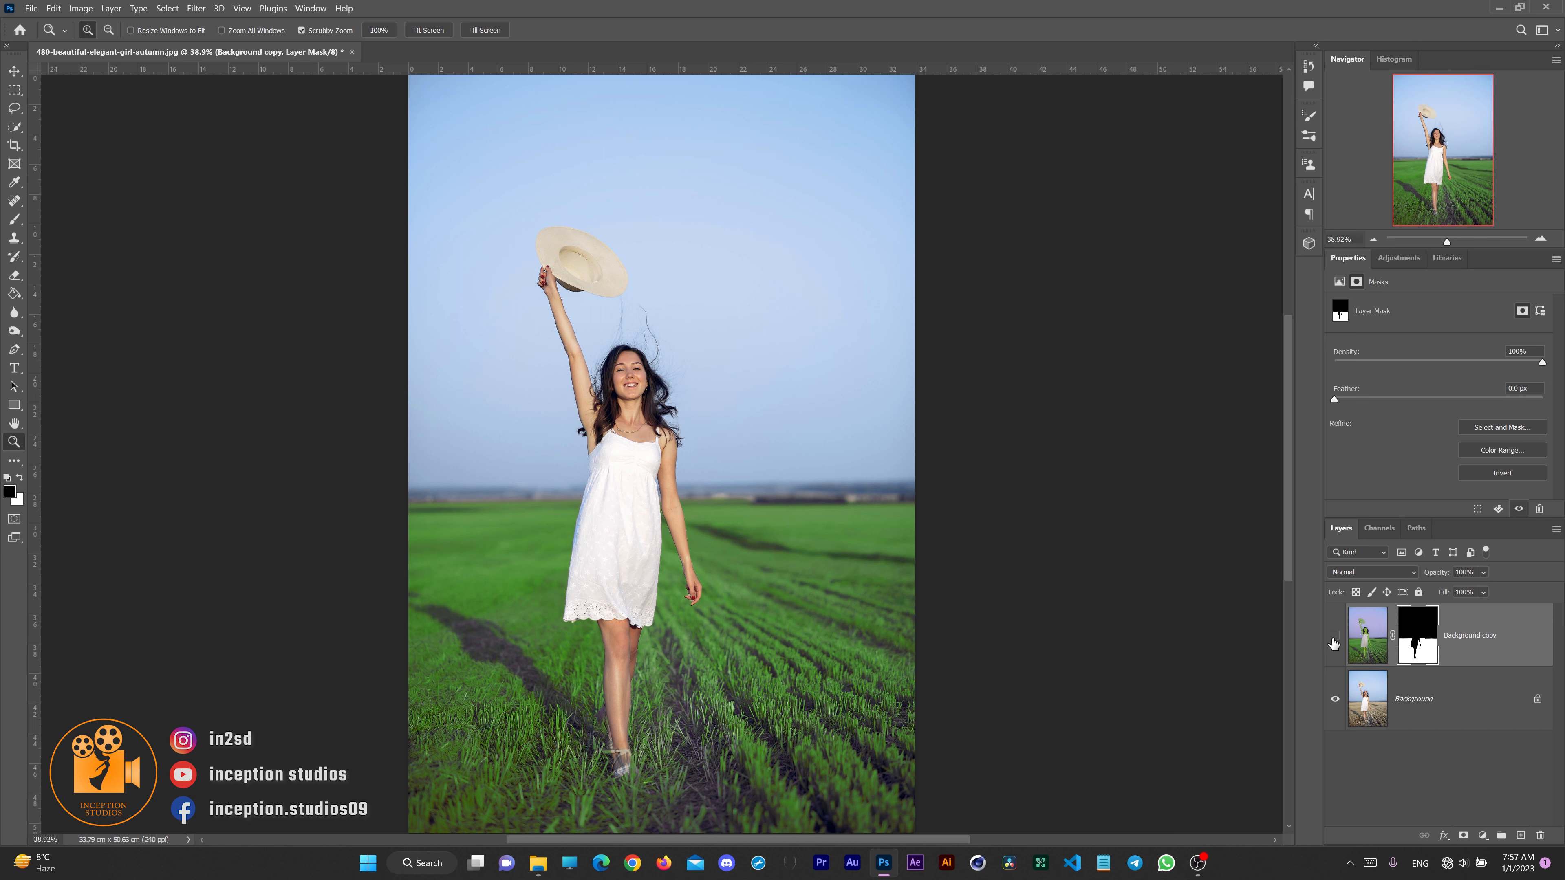
left_click(1335, 638)
left_click(1334, 638)
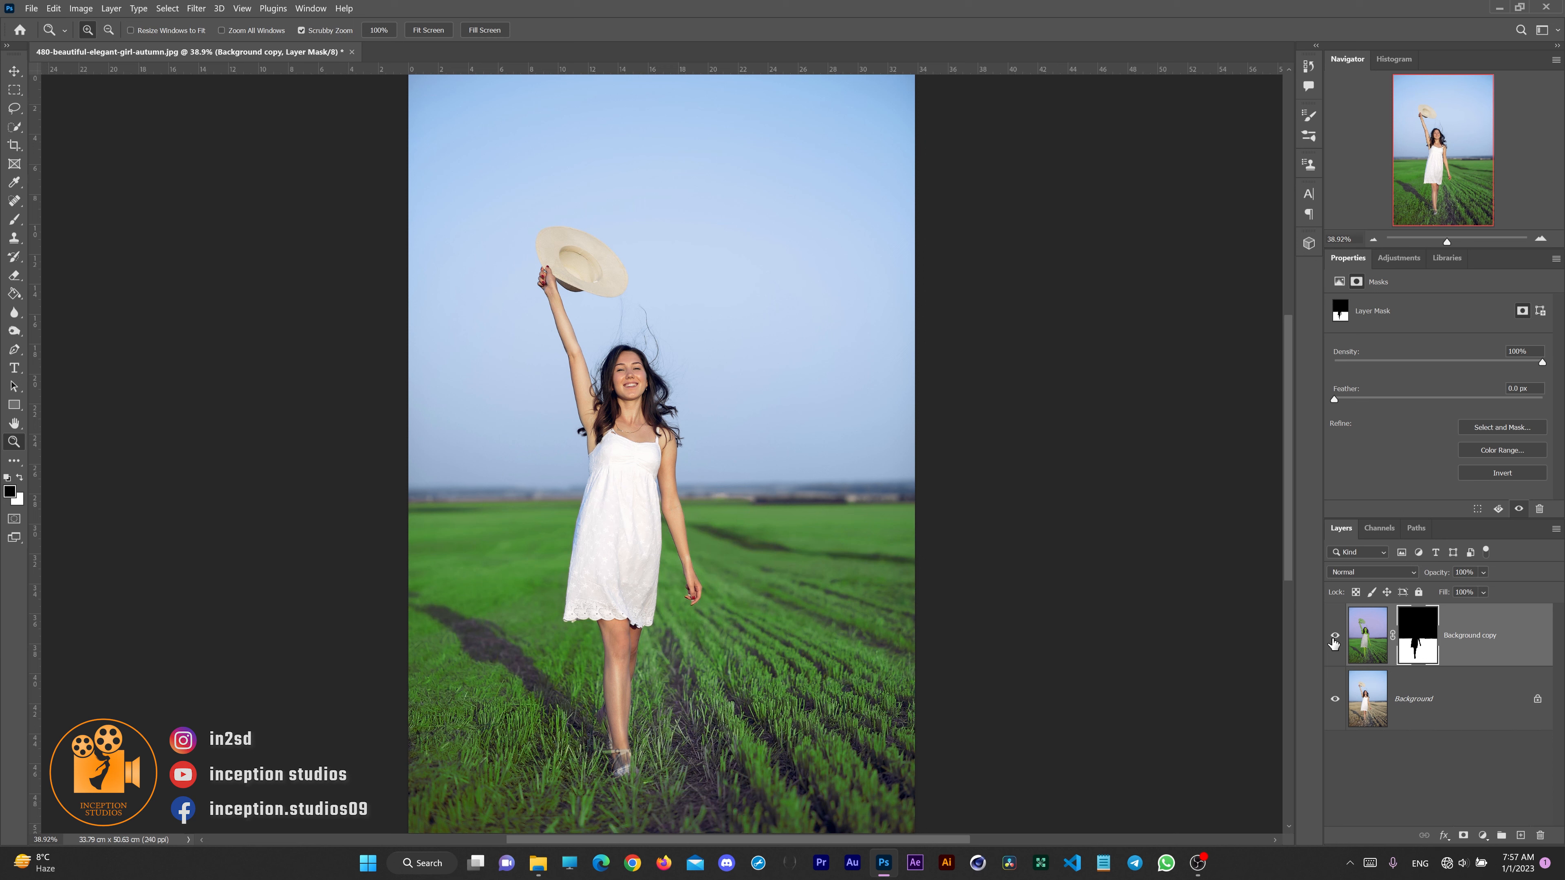